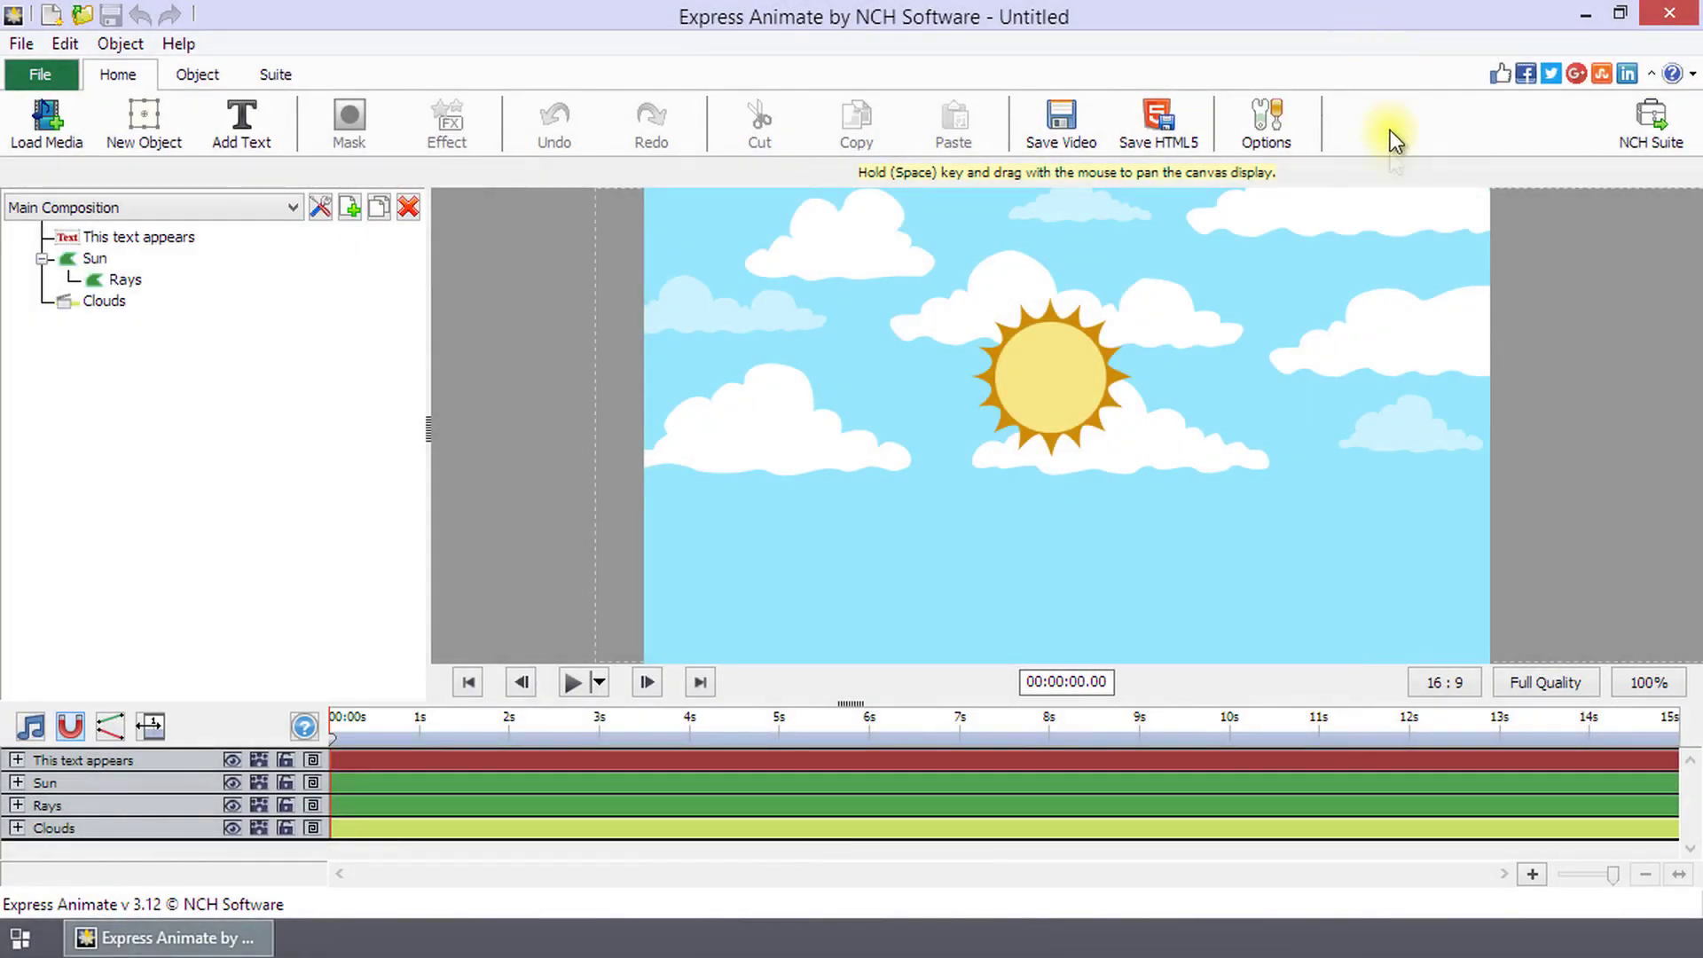
# Step: Export to HTML5 in C:\NCH at 1024 x 576 - Normal with loop count 0
pyautogui.click(1185, 142)
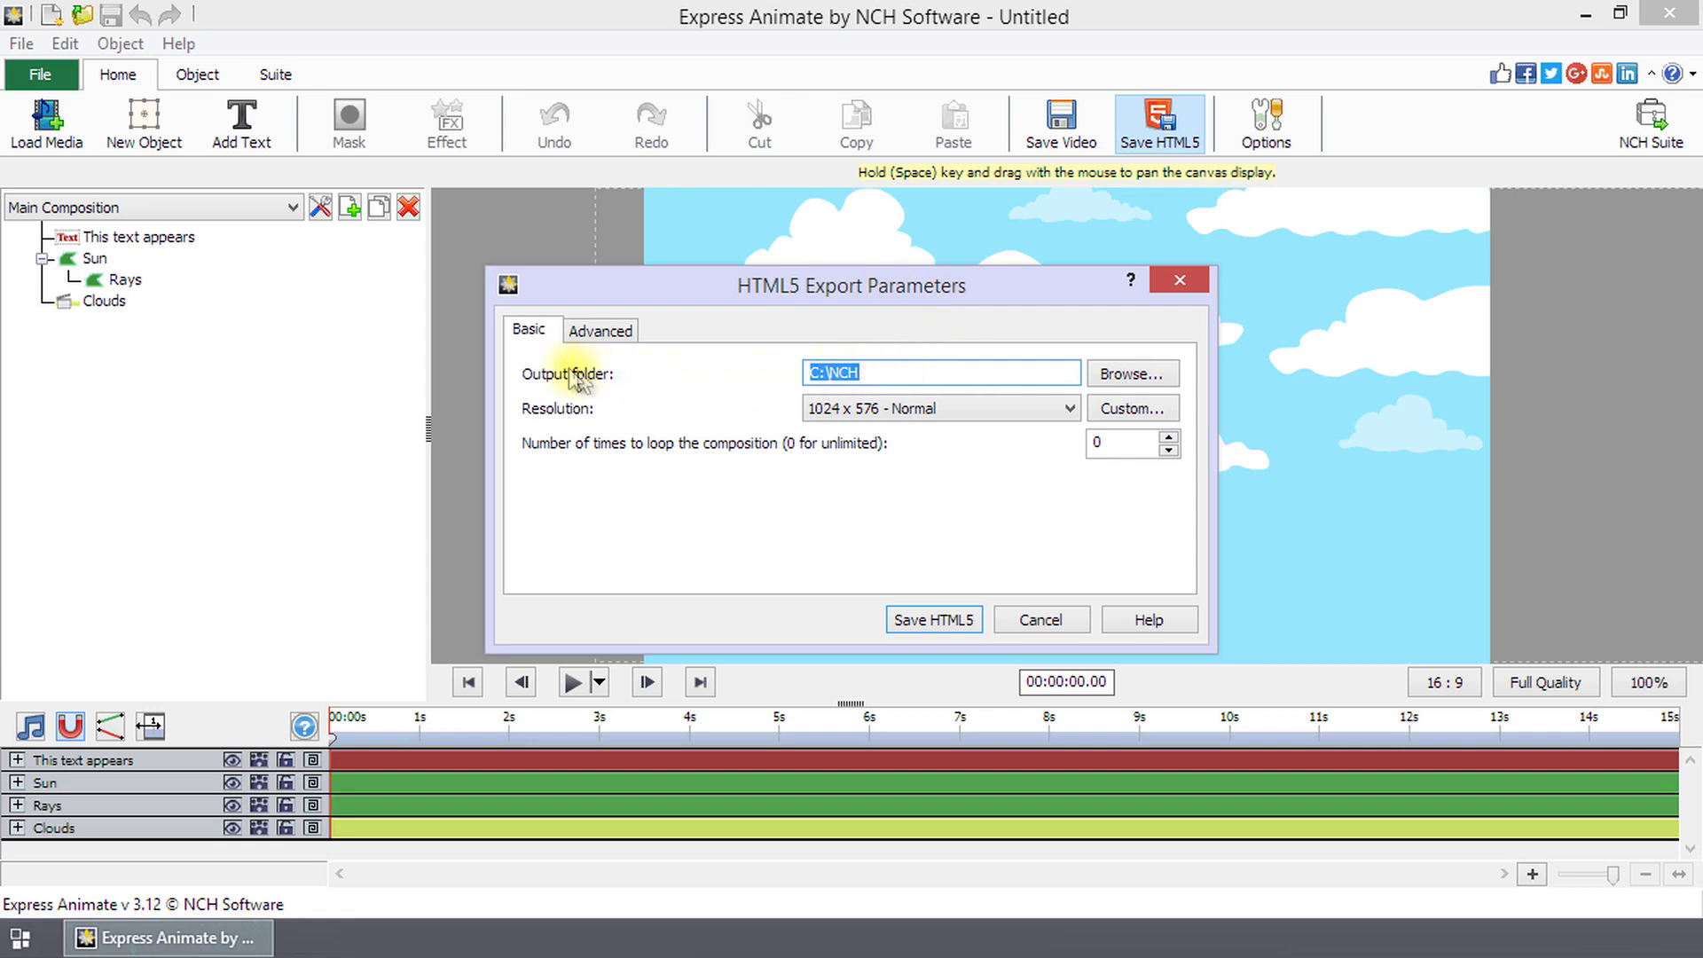
pyautogui.click(873, 374)
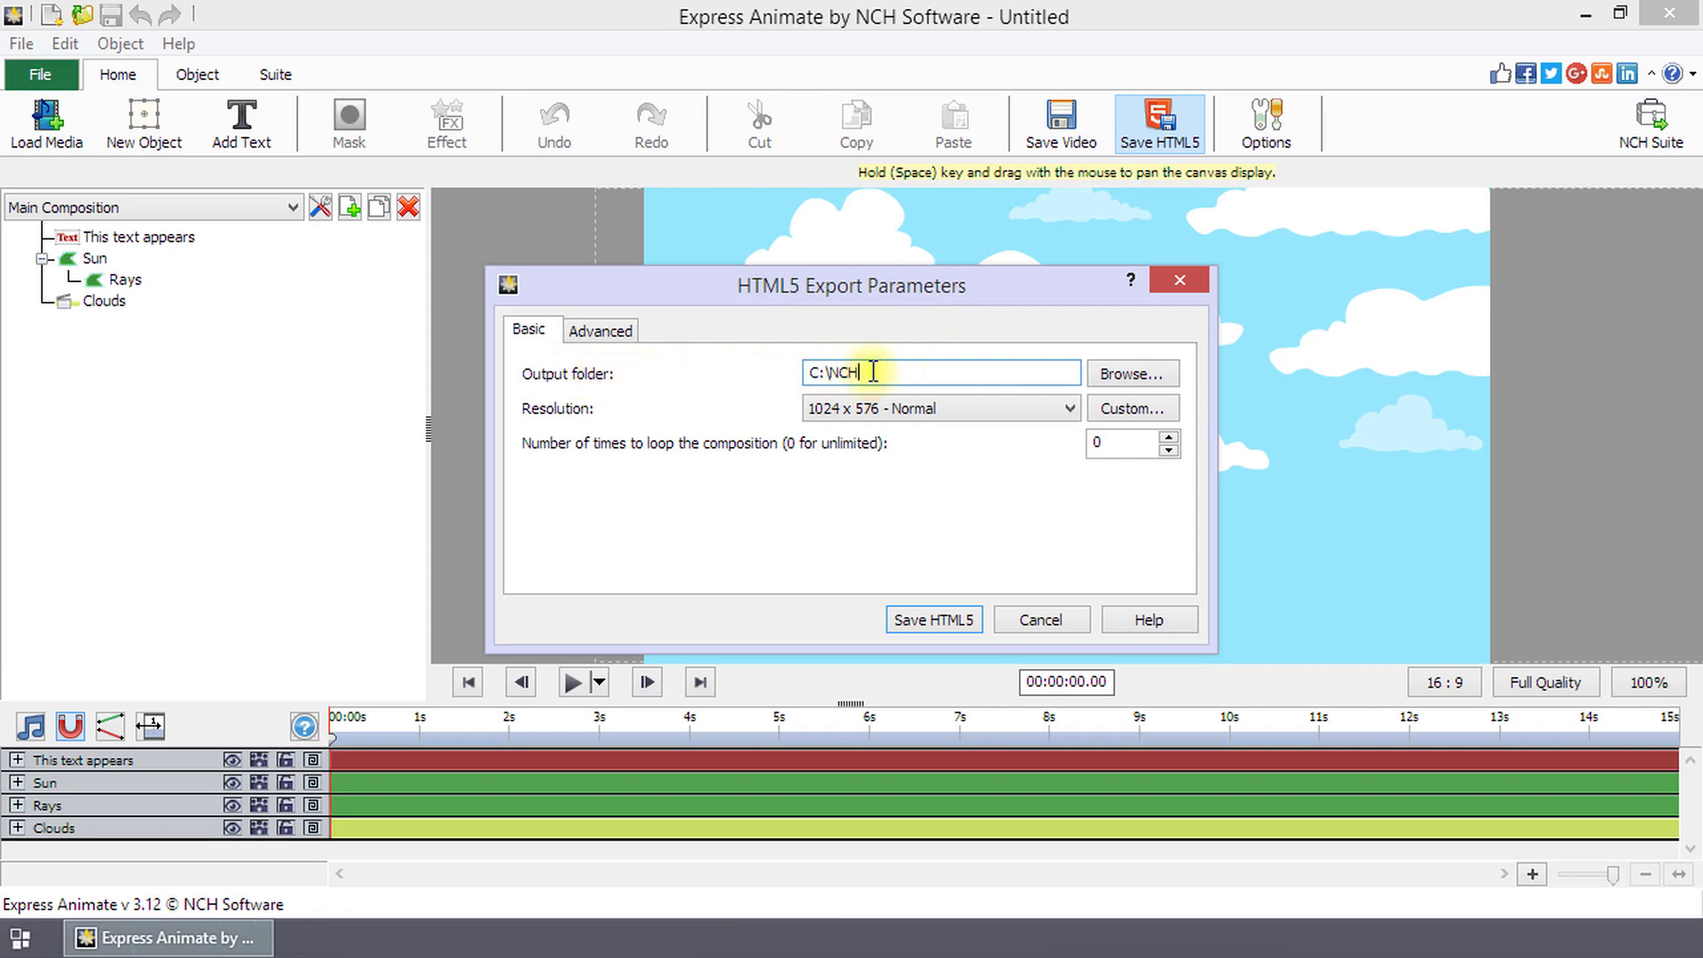
pyautogui.click(987, 408)
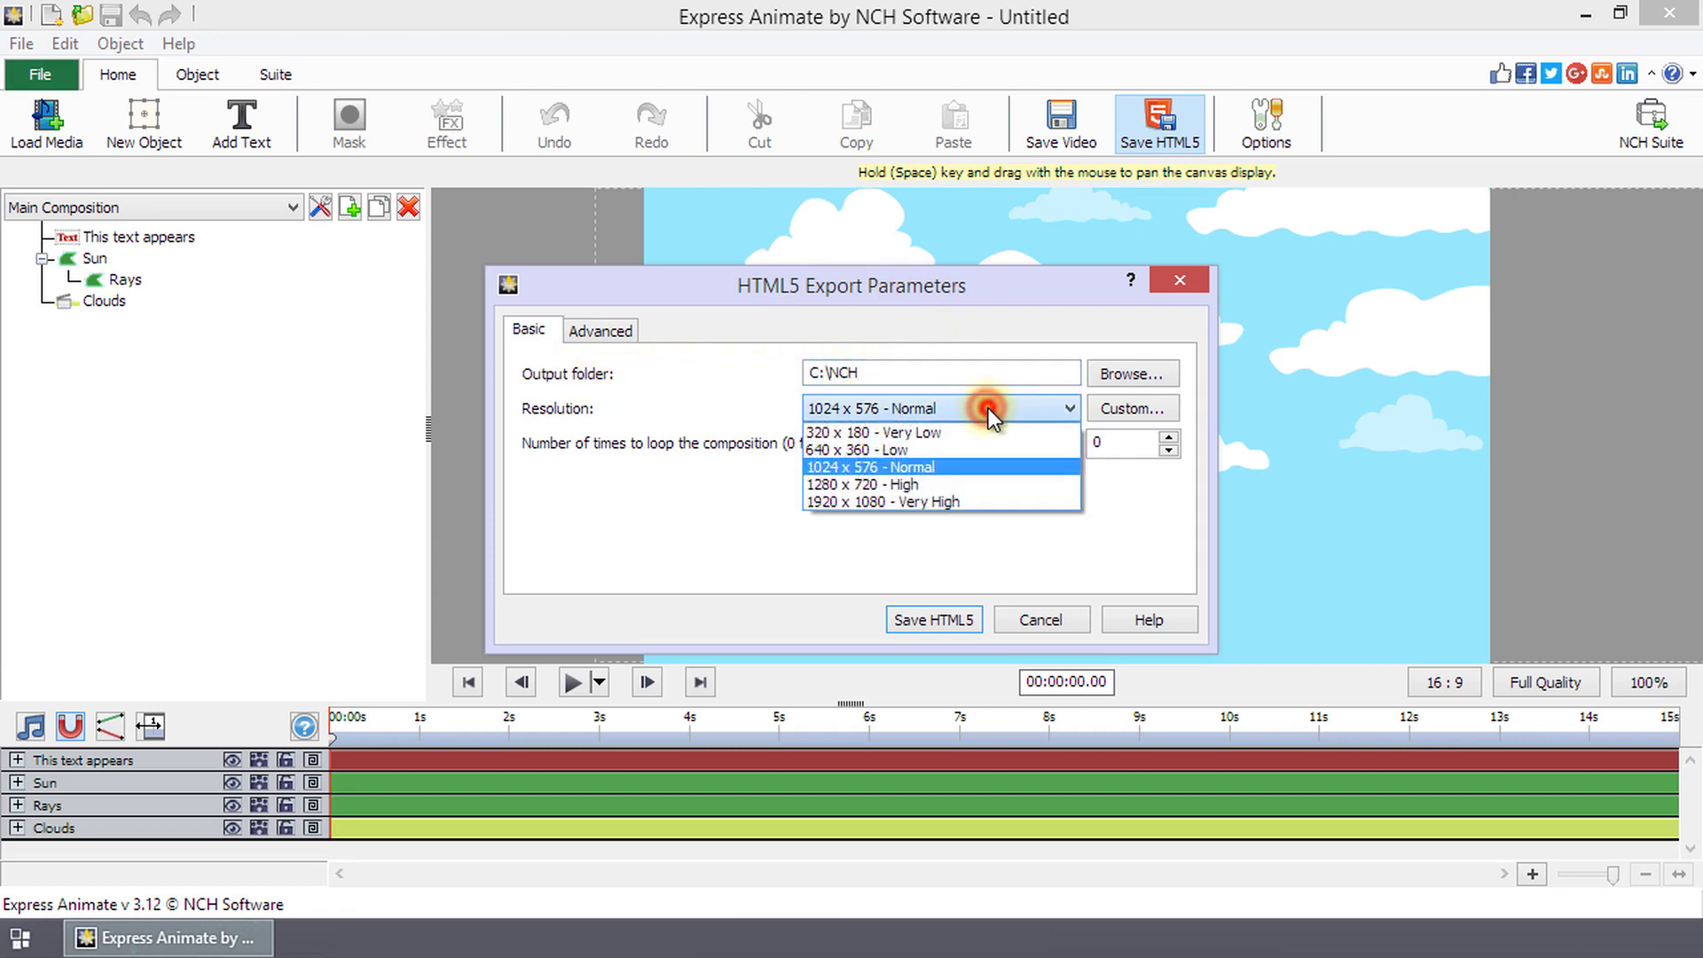
pyautogui.click(987, 408)
pyautogui.doubleClick(1115, 436)
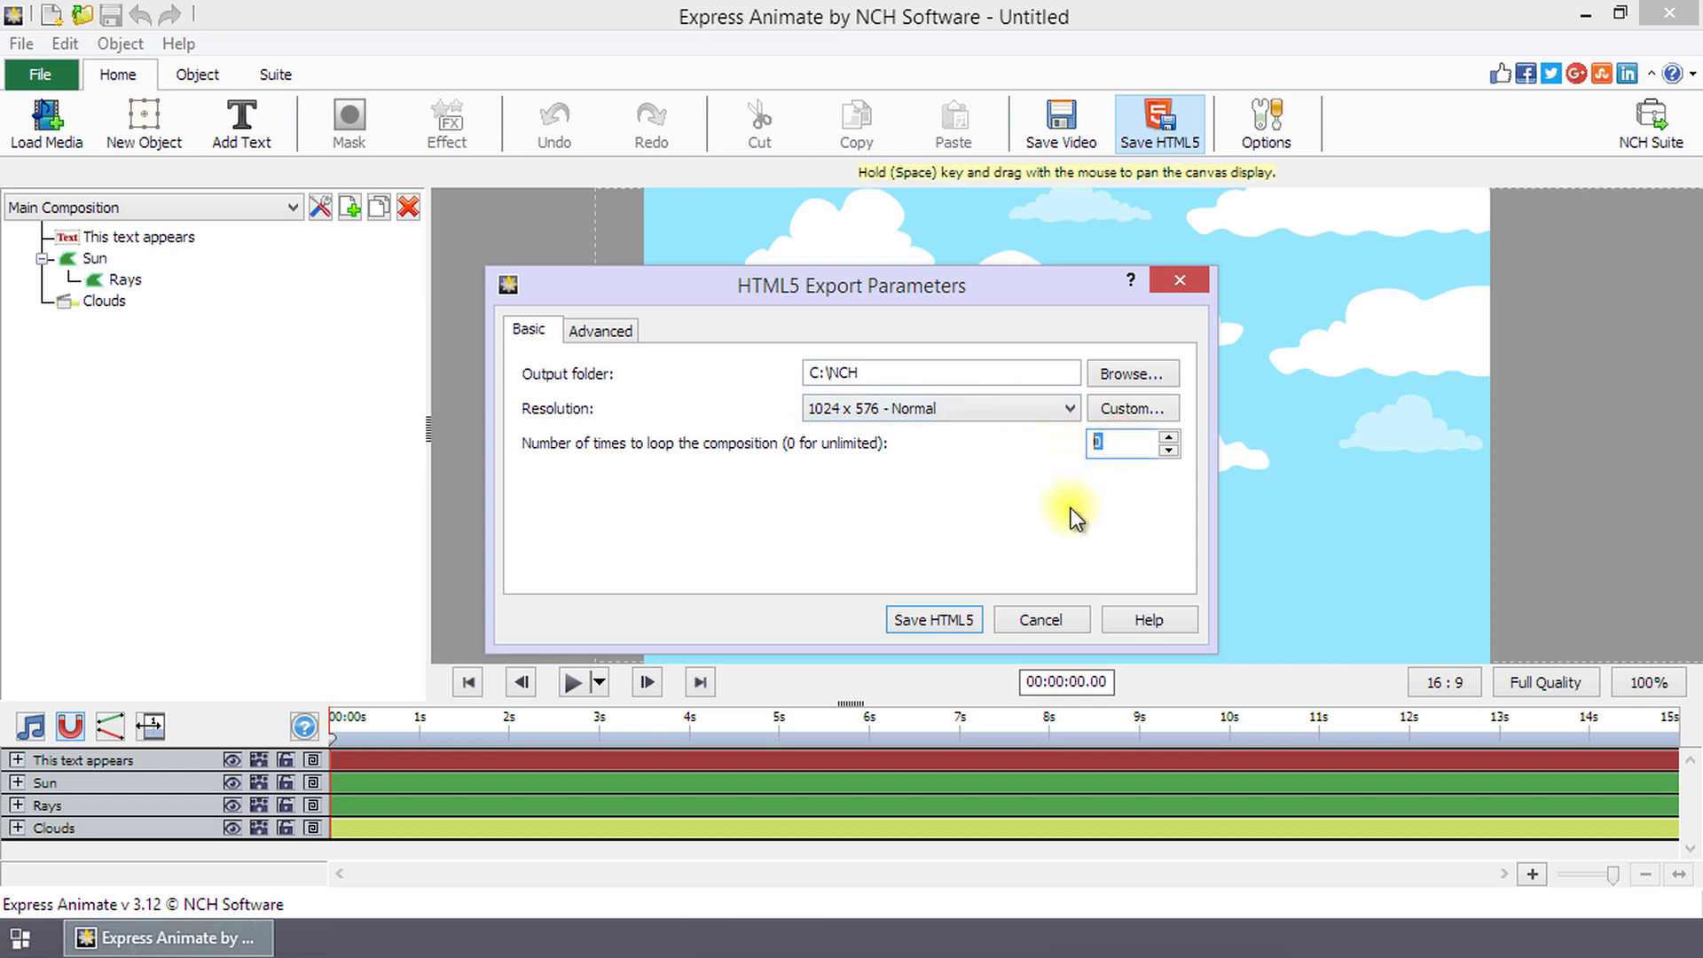
pyautogui.click(960, 621)
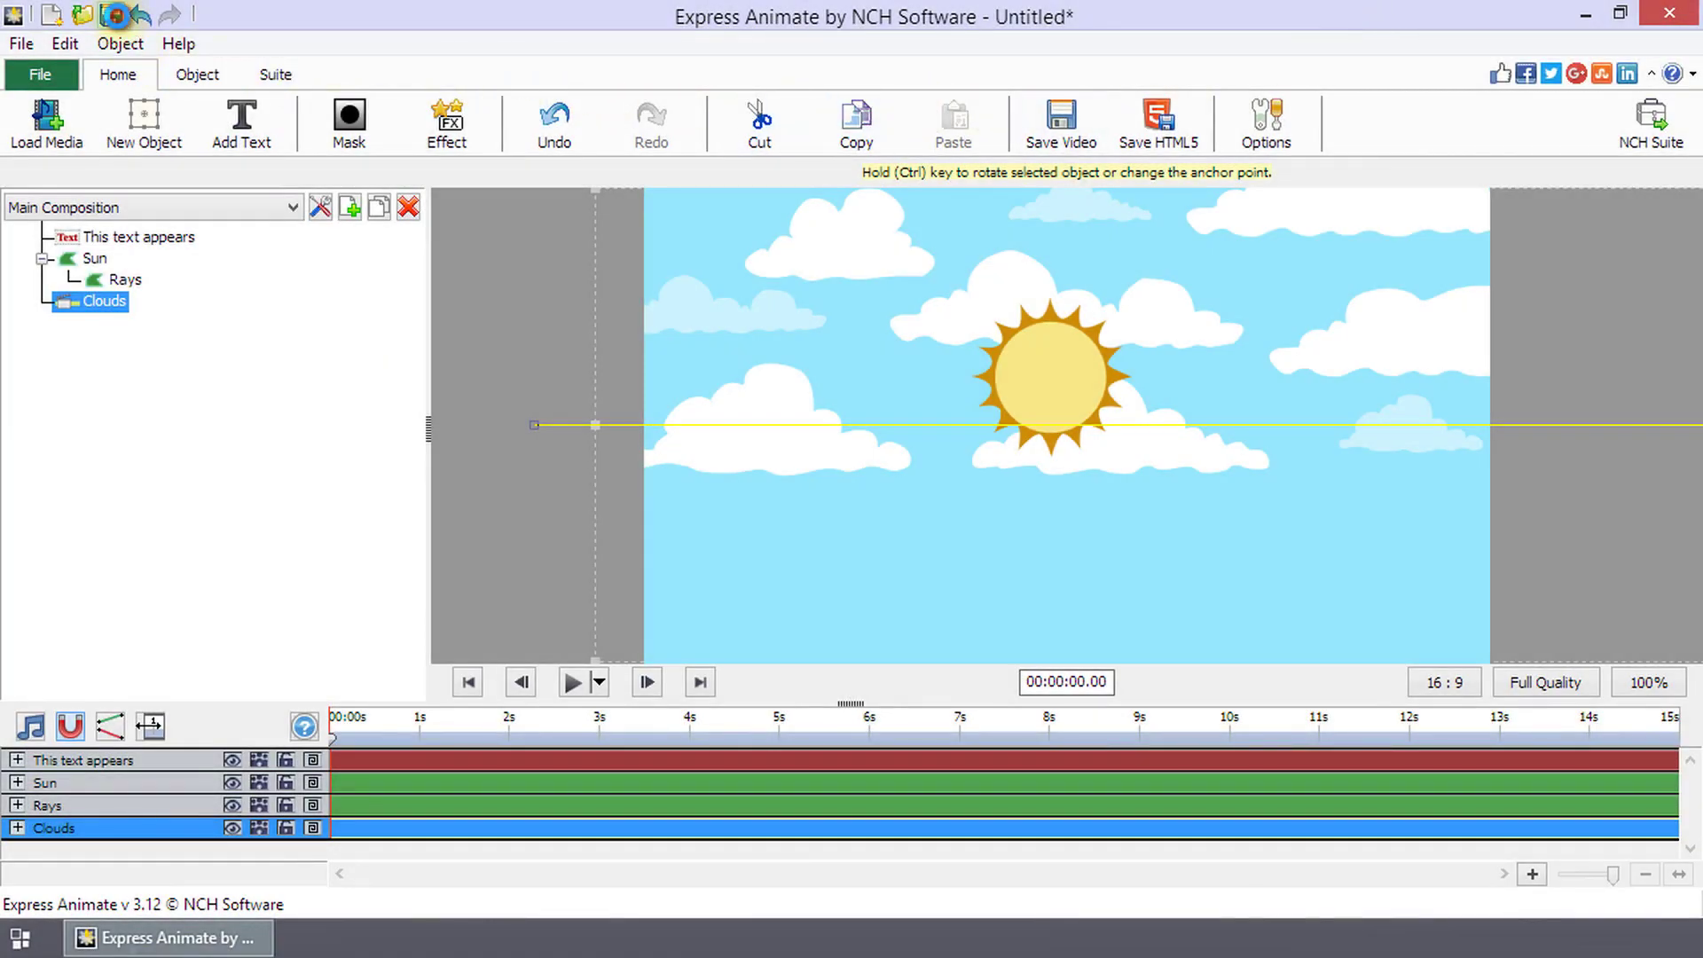
# Step: Save the project under the file name sample (sample.apj) in C:\NCH
pyautogui.click(110, 14)
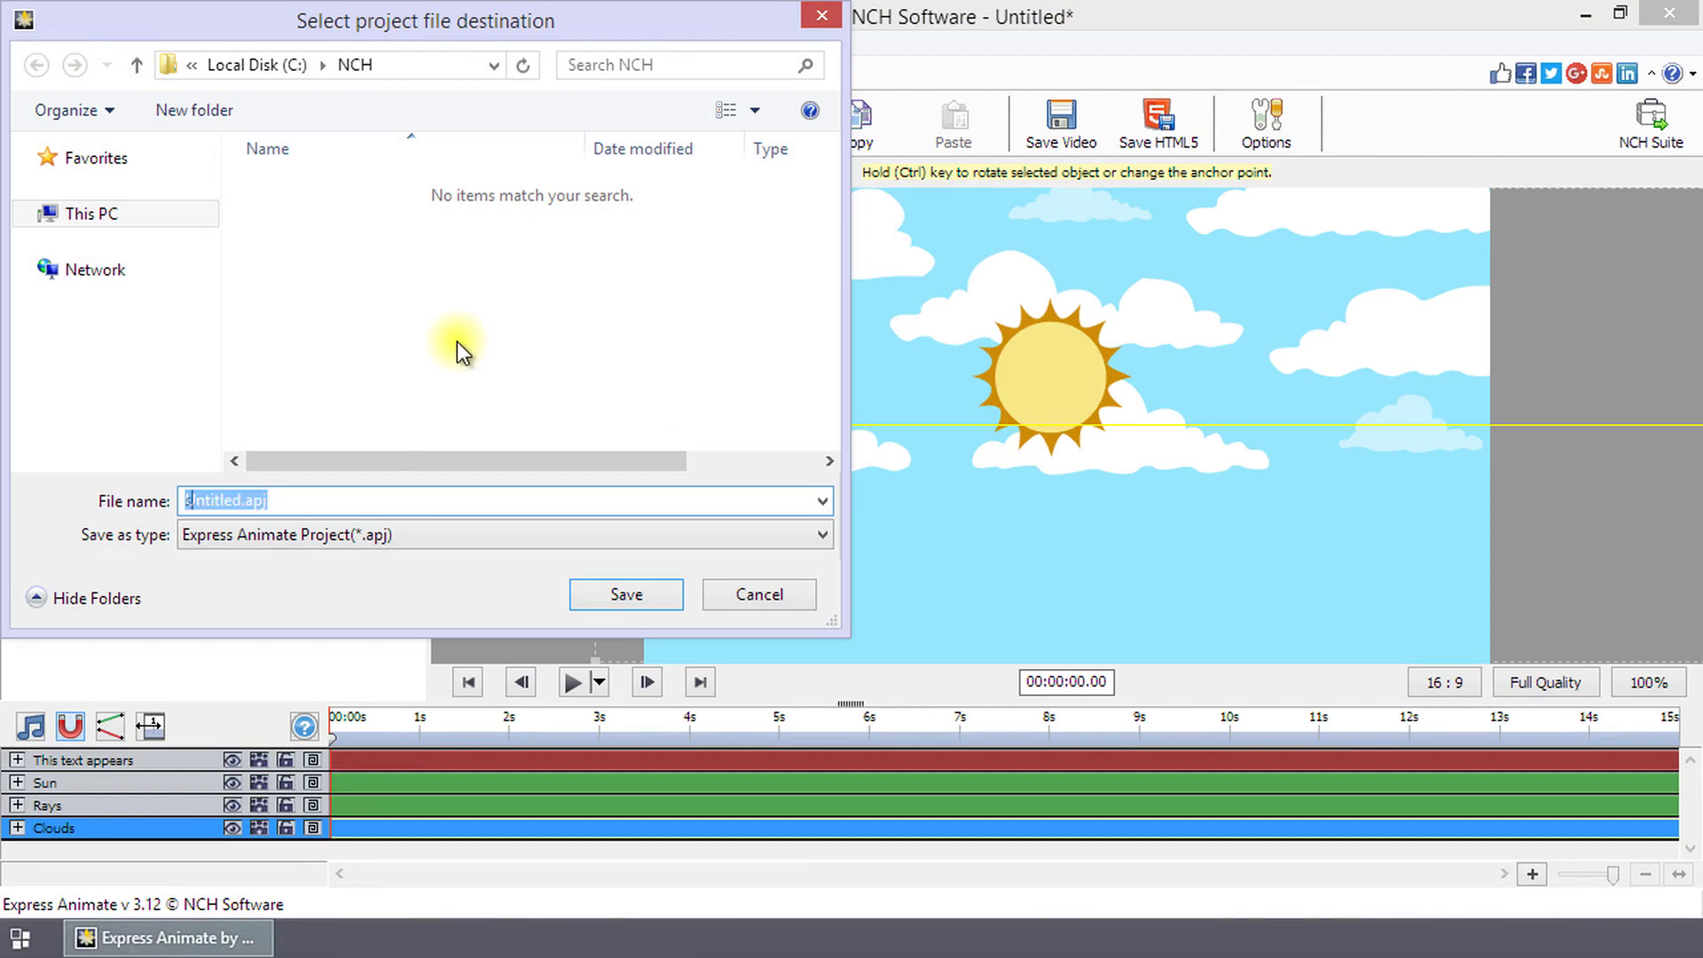
pyautogui.write('sample')
pyautogui.press('Return')
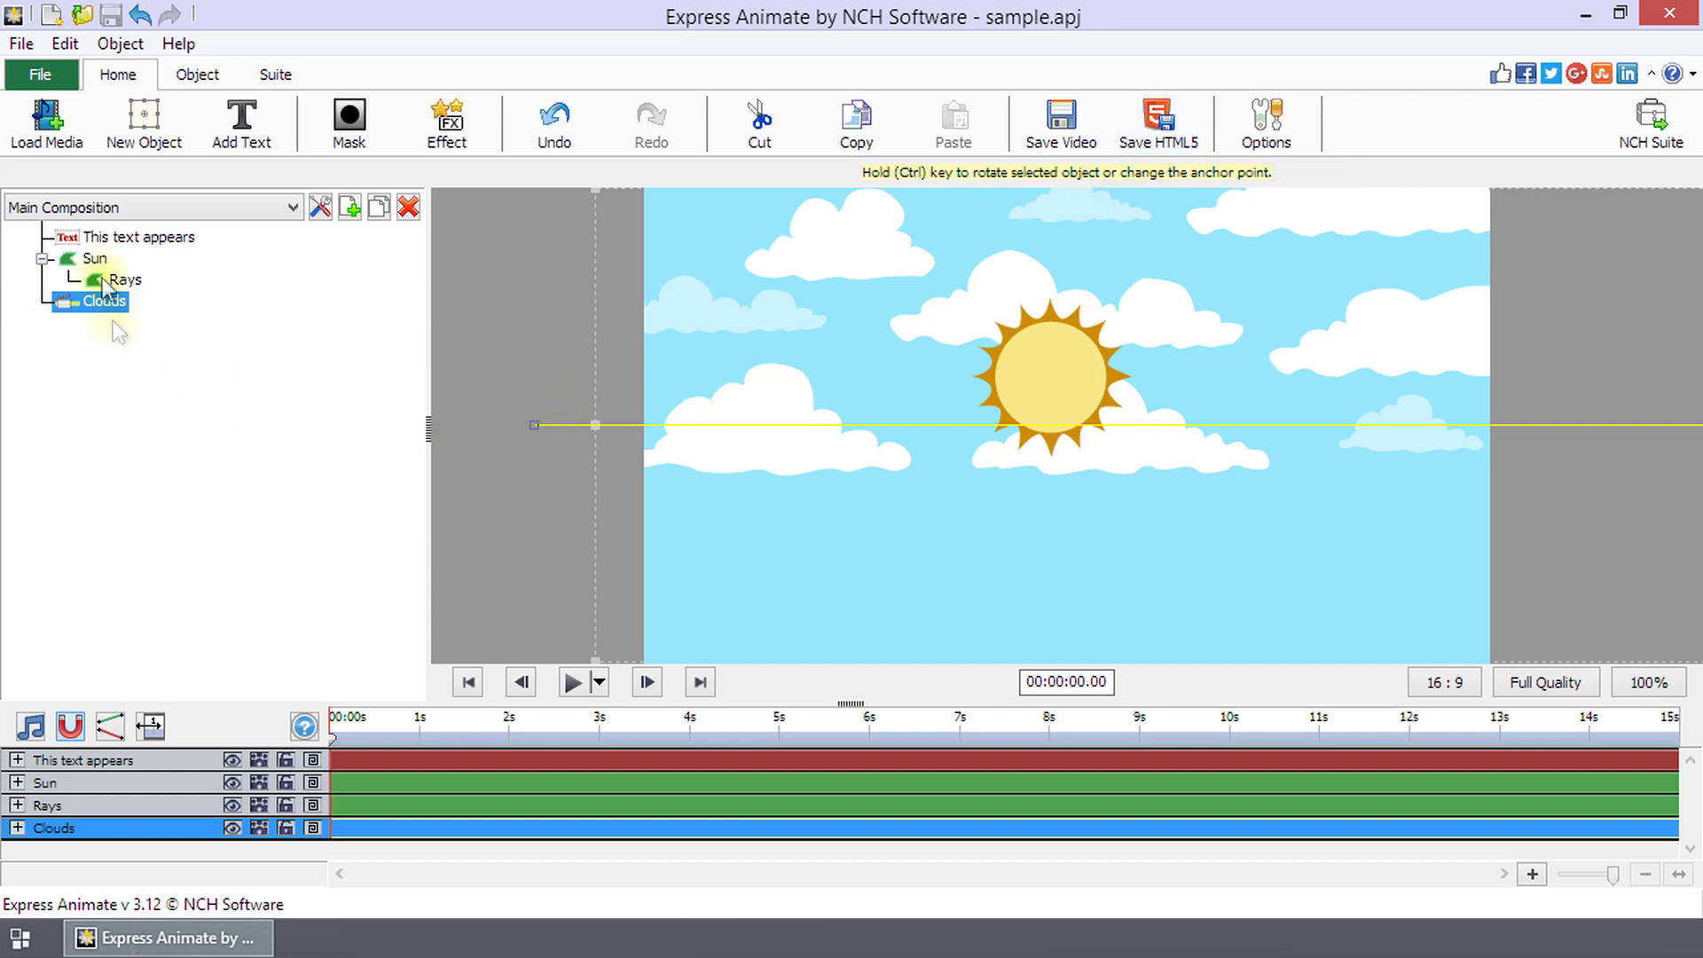
# Step: Reopen the HTML5 export settings from the File menu and look over the Advanced tab
pyautogui.click(22, 45)
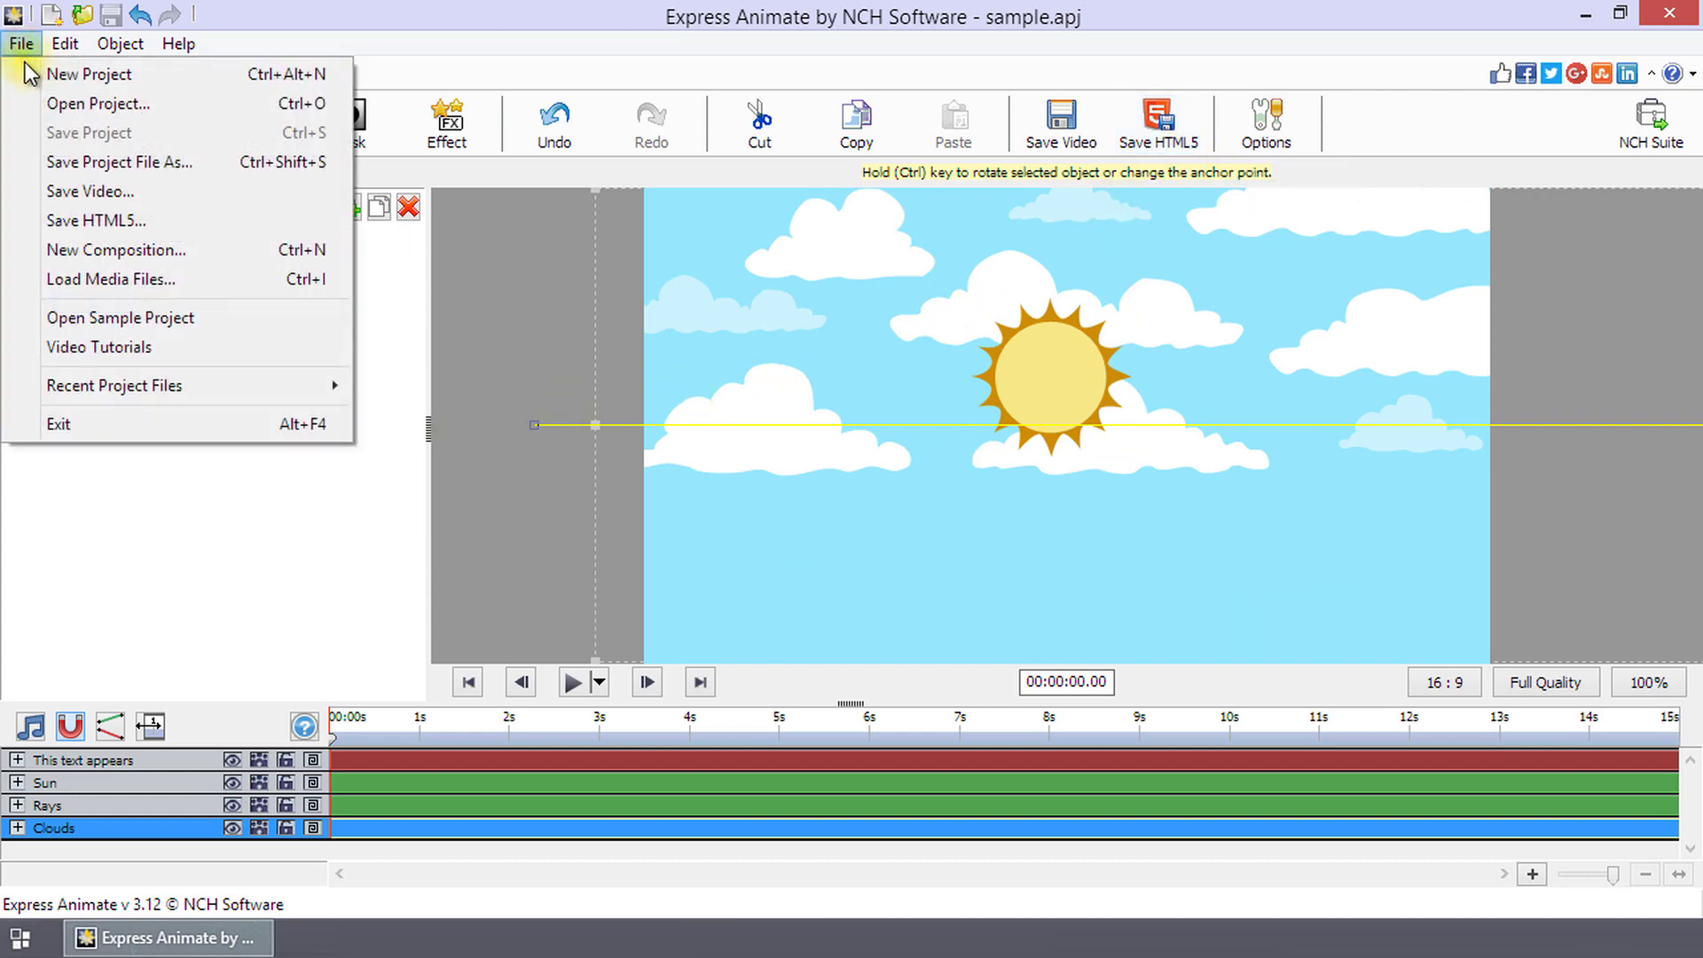
pyautogui.click(95, 220)
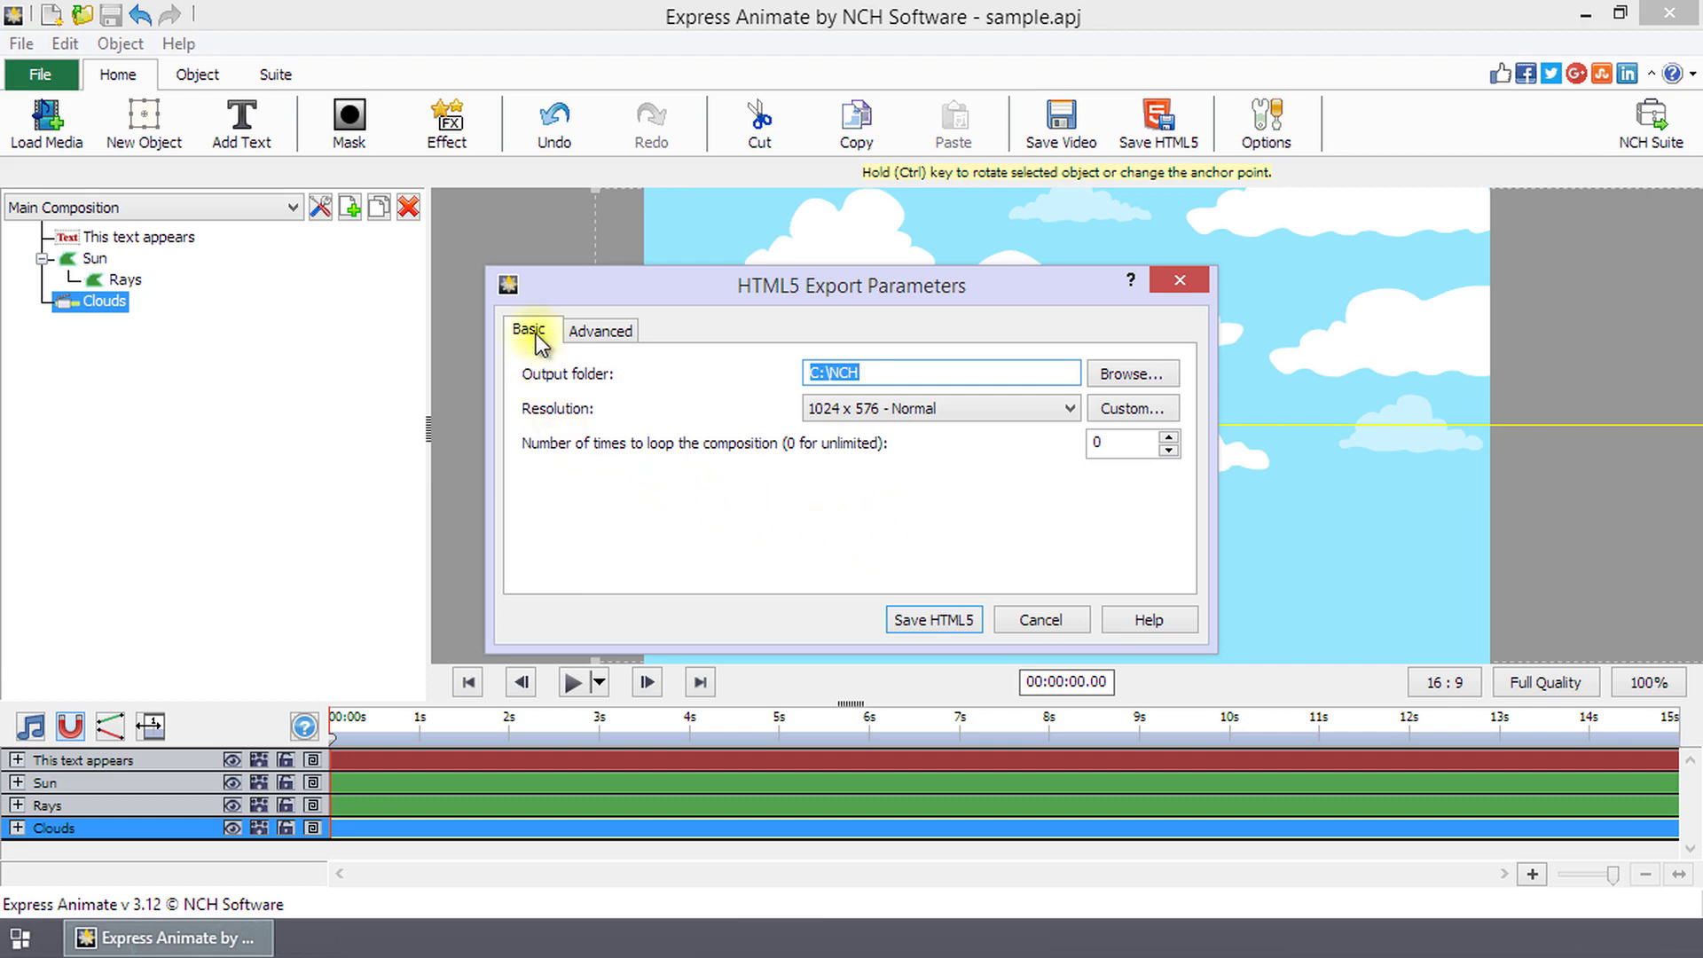
pyautogui.click(603, 332)
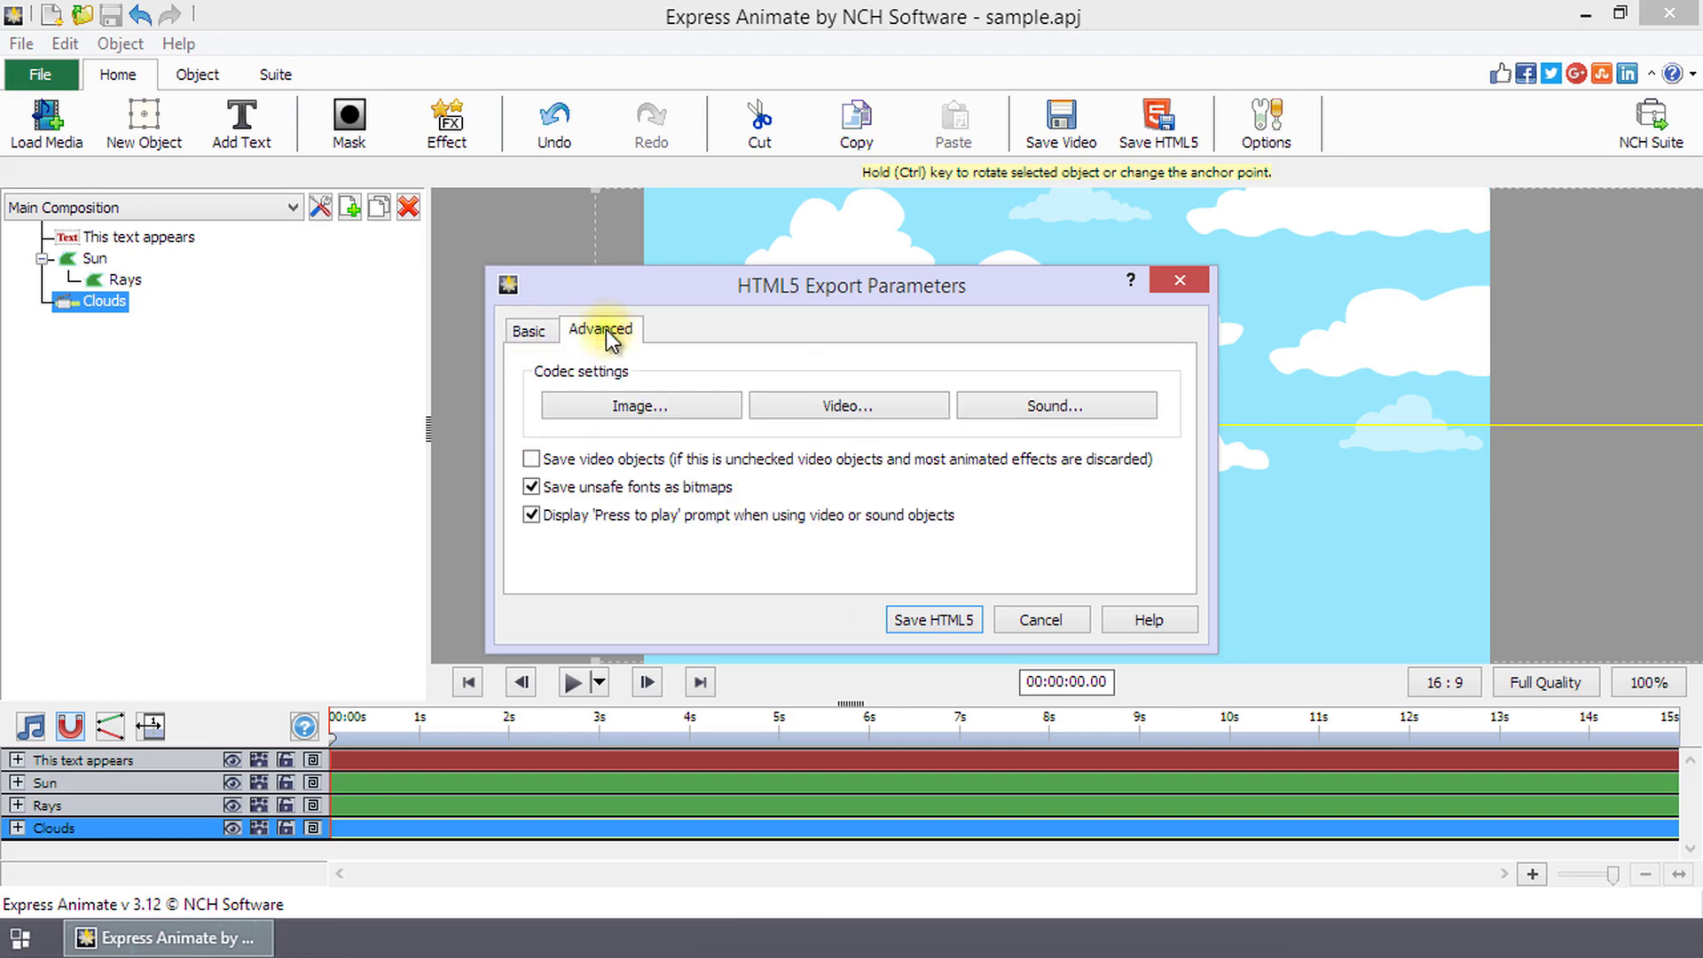
pyautogui.click(541, 335)
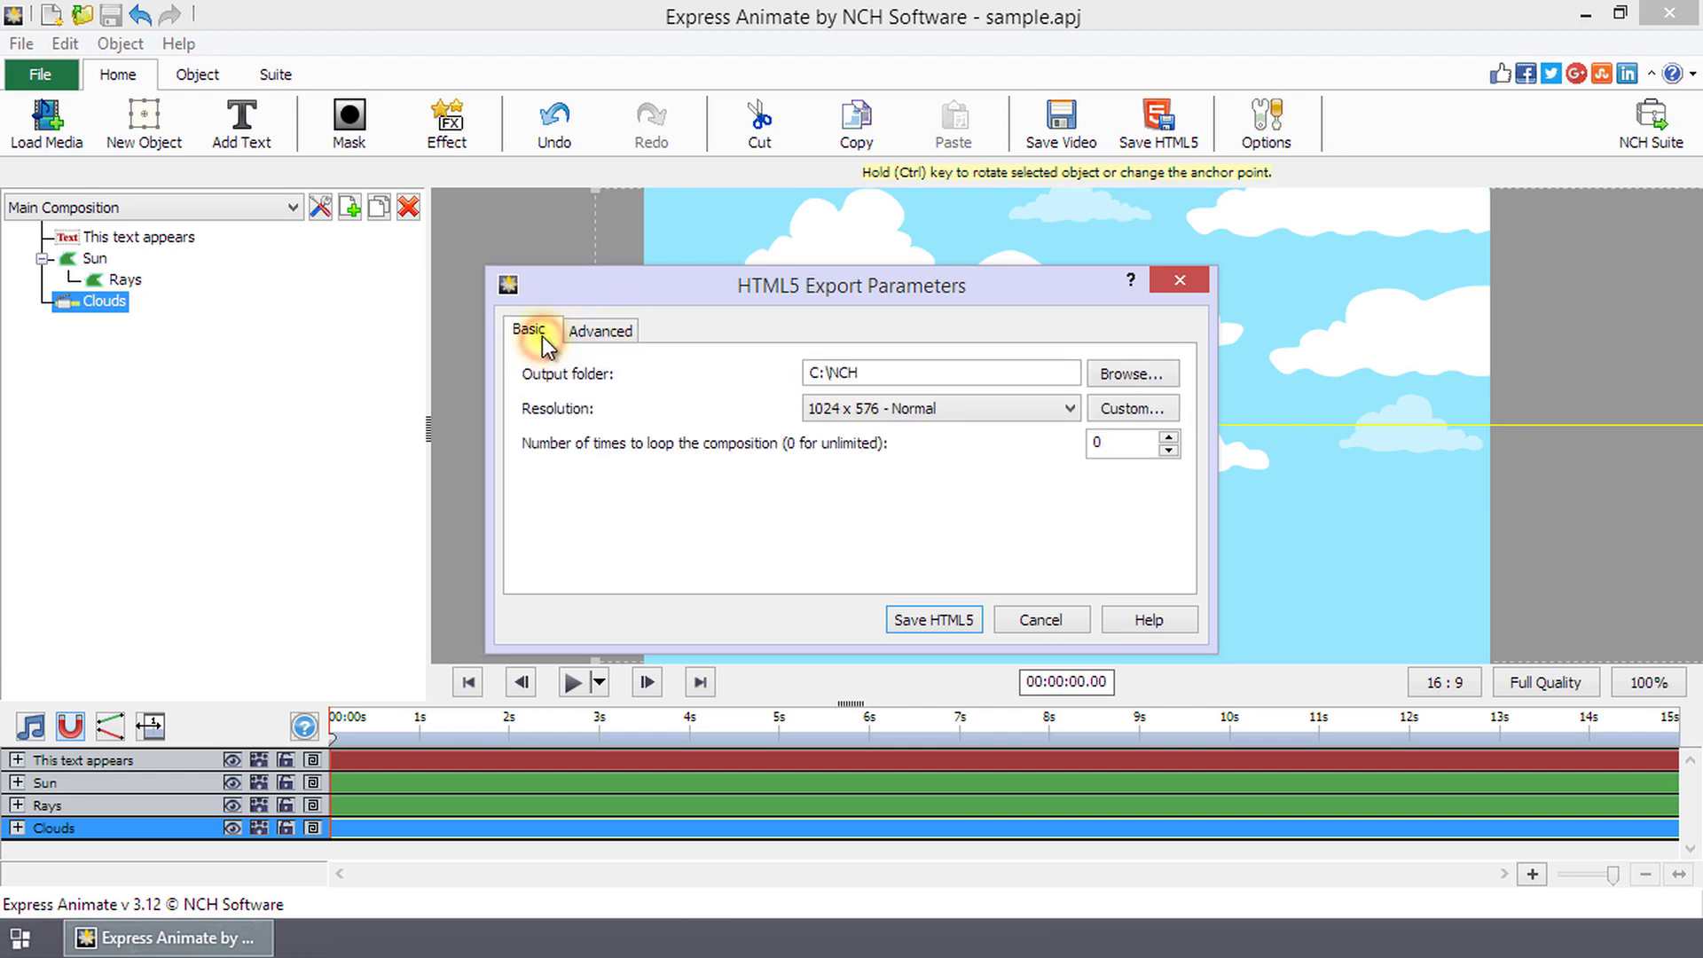
# Step: Review output folder C:\NCH, 1024 x 576 - Normal resolution and loop count, then browse for the folder
pyautogui.doubleClick(847, 371)
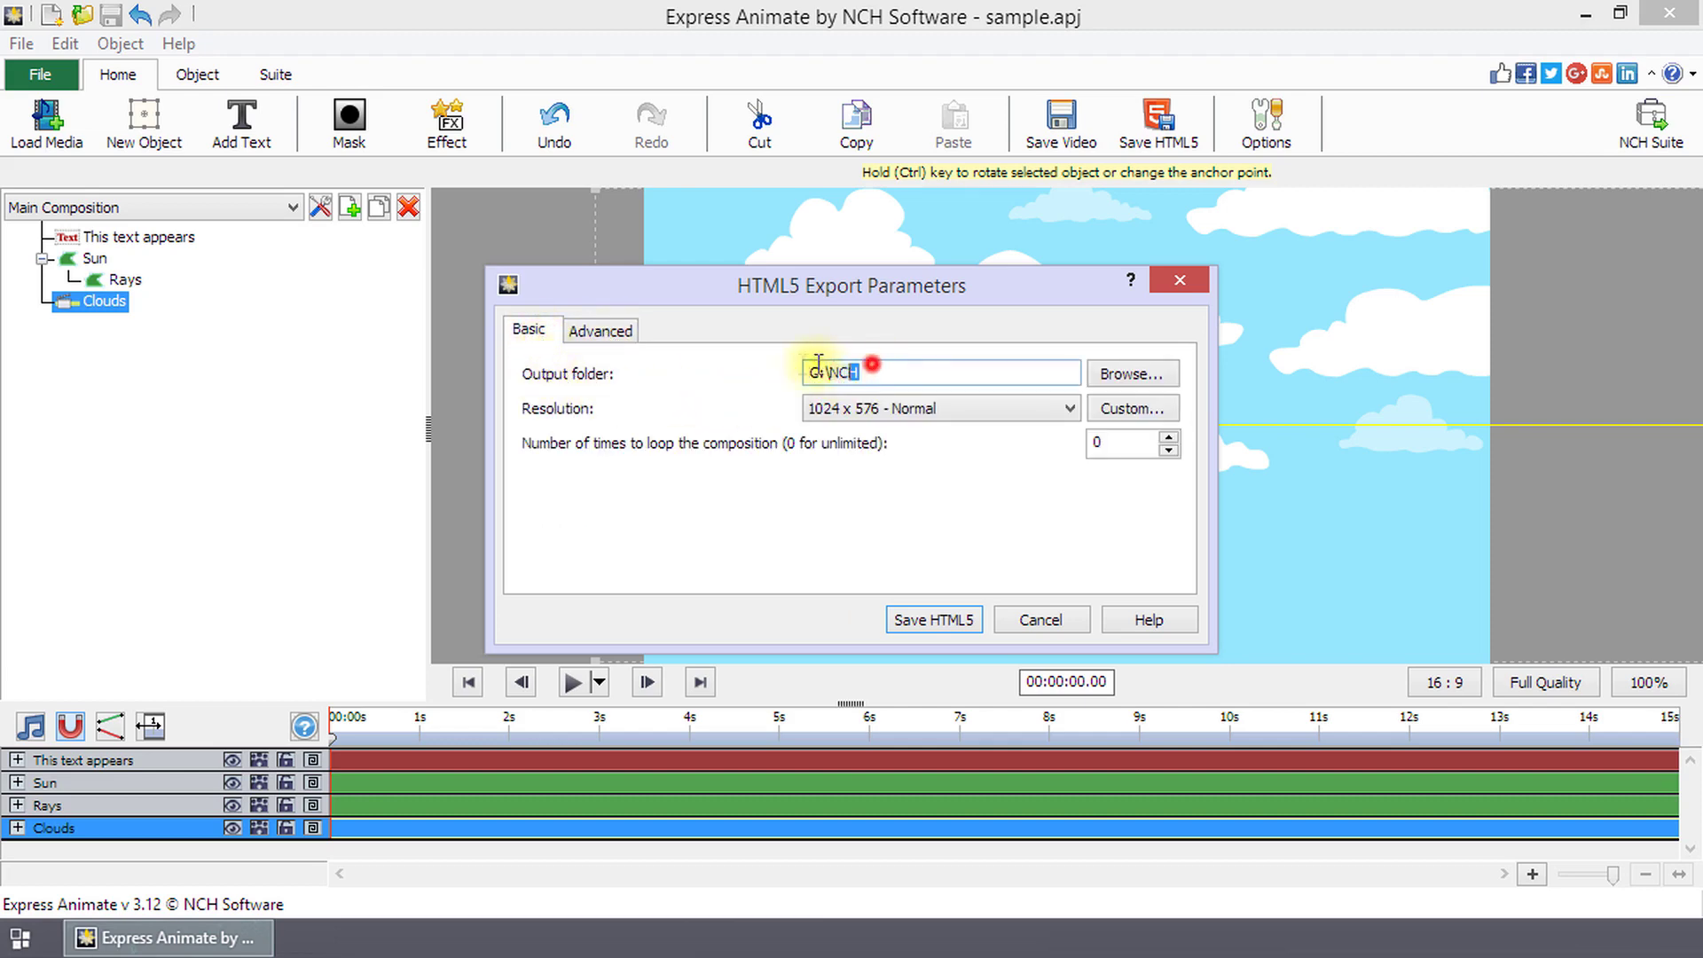
pyautogui.click(1002, 406)
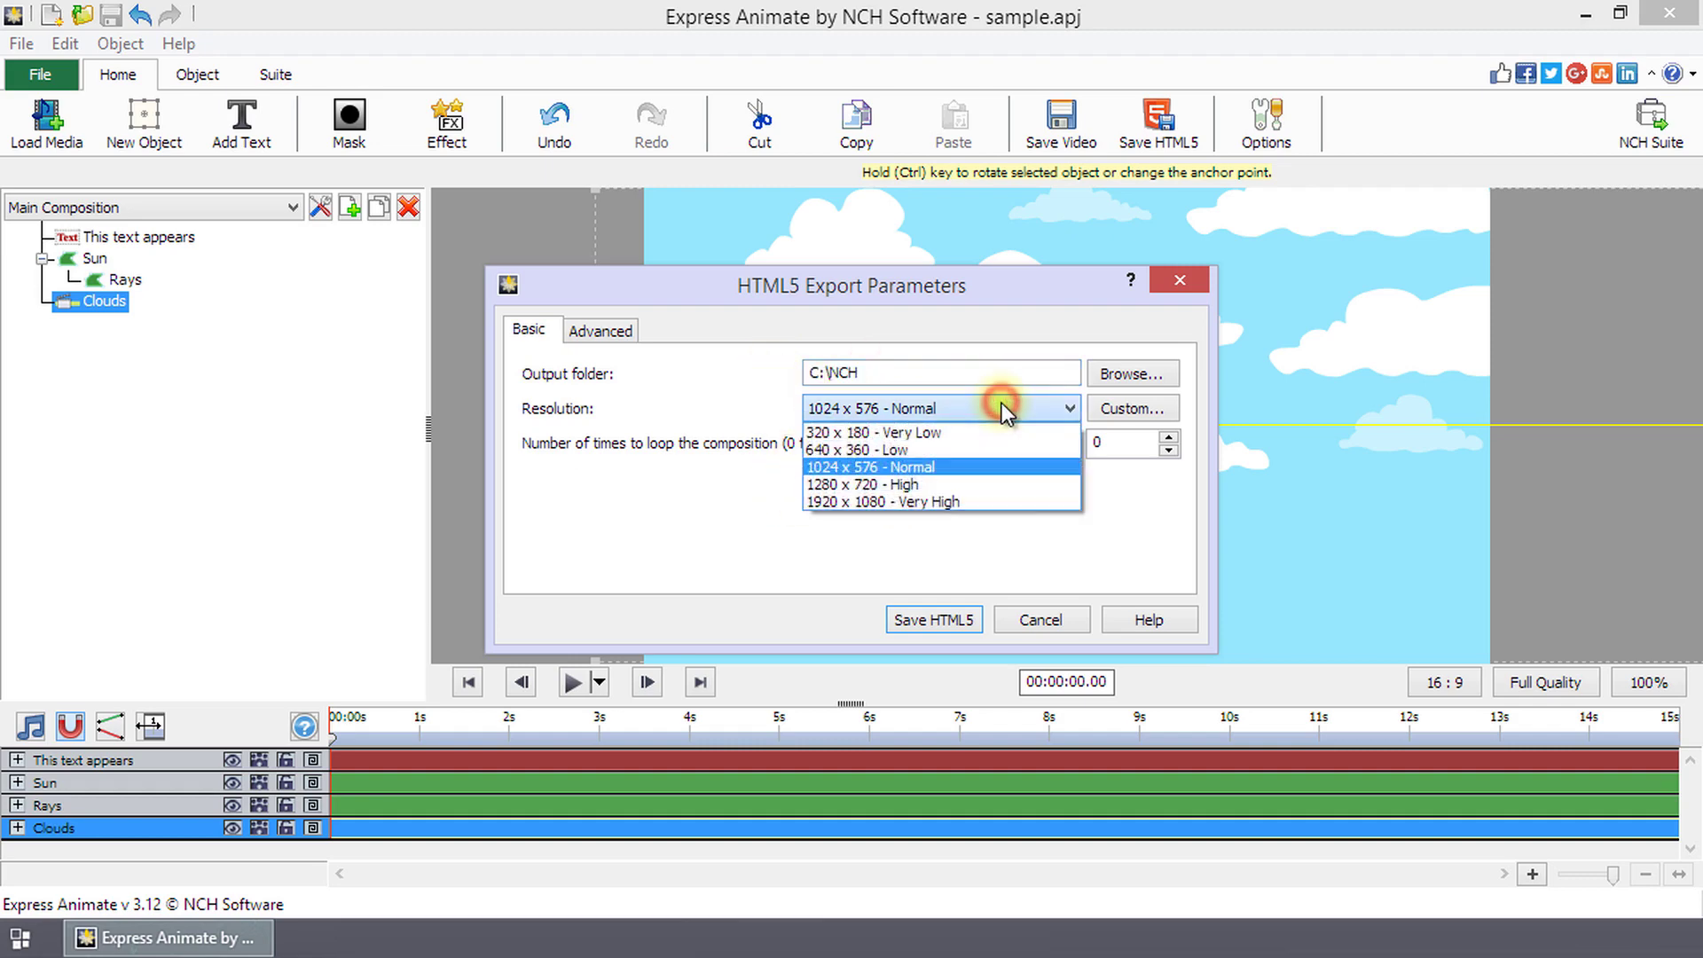
pyautogui.click(1002, 406)
pyautogui.click(1137, 447)
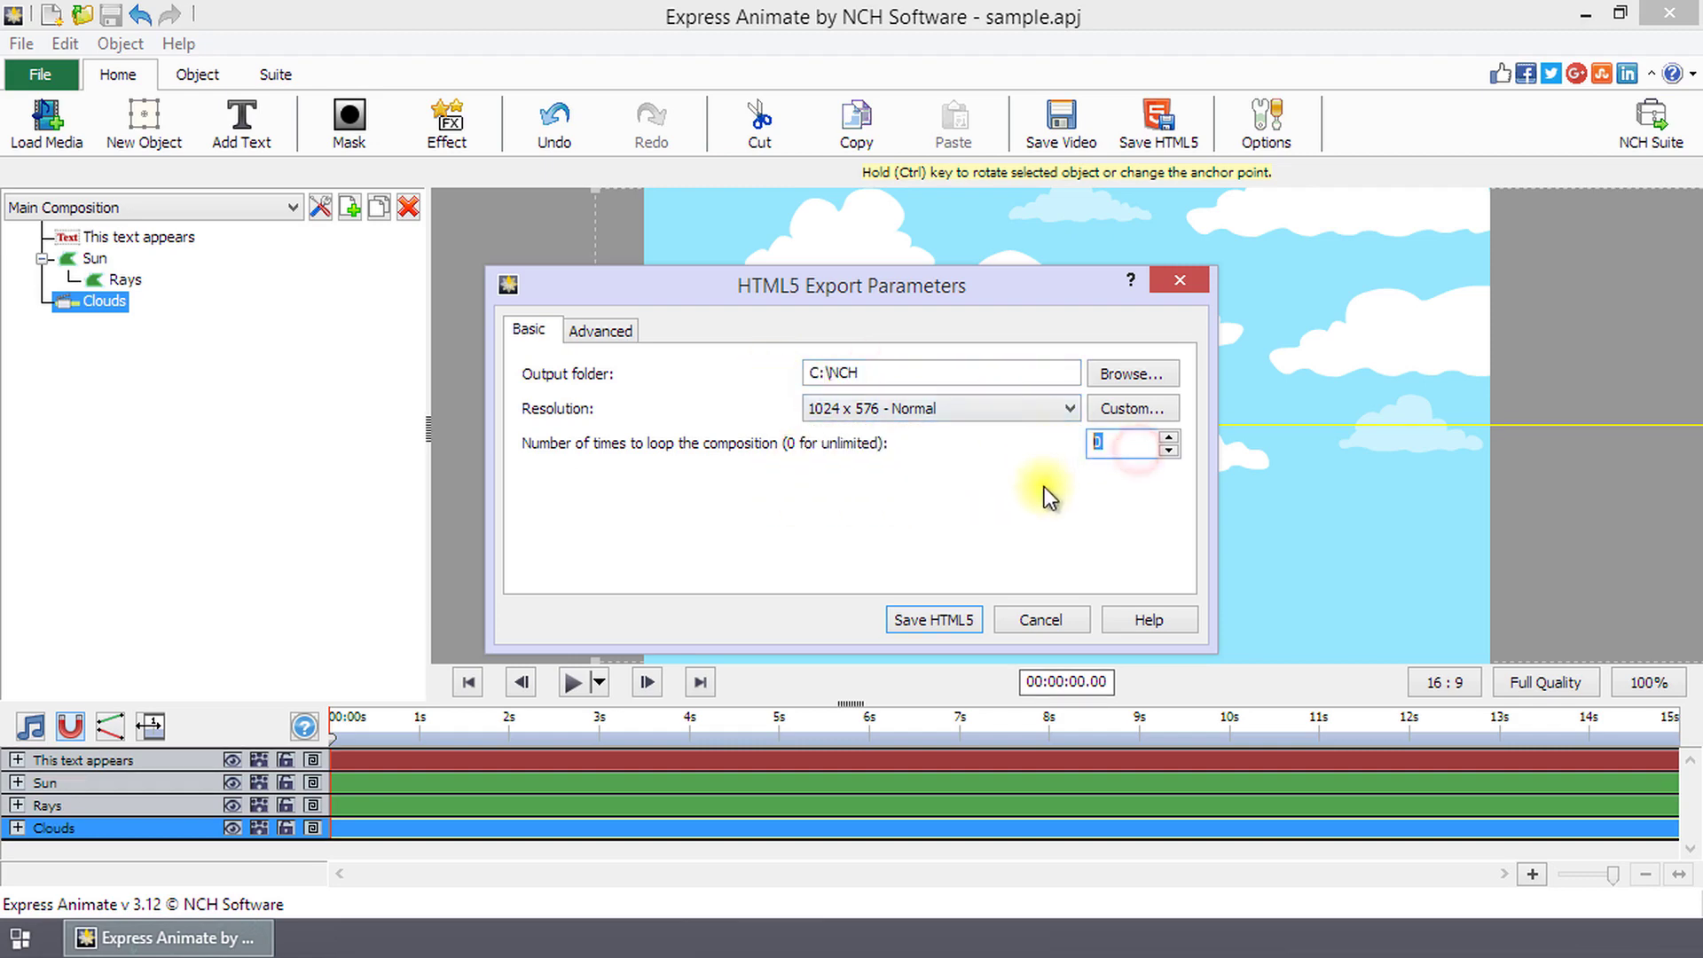
pyautogui.click(1127, 442)
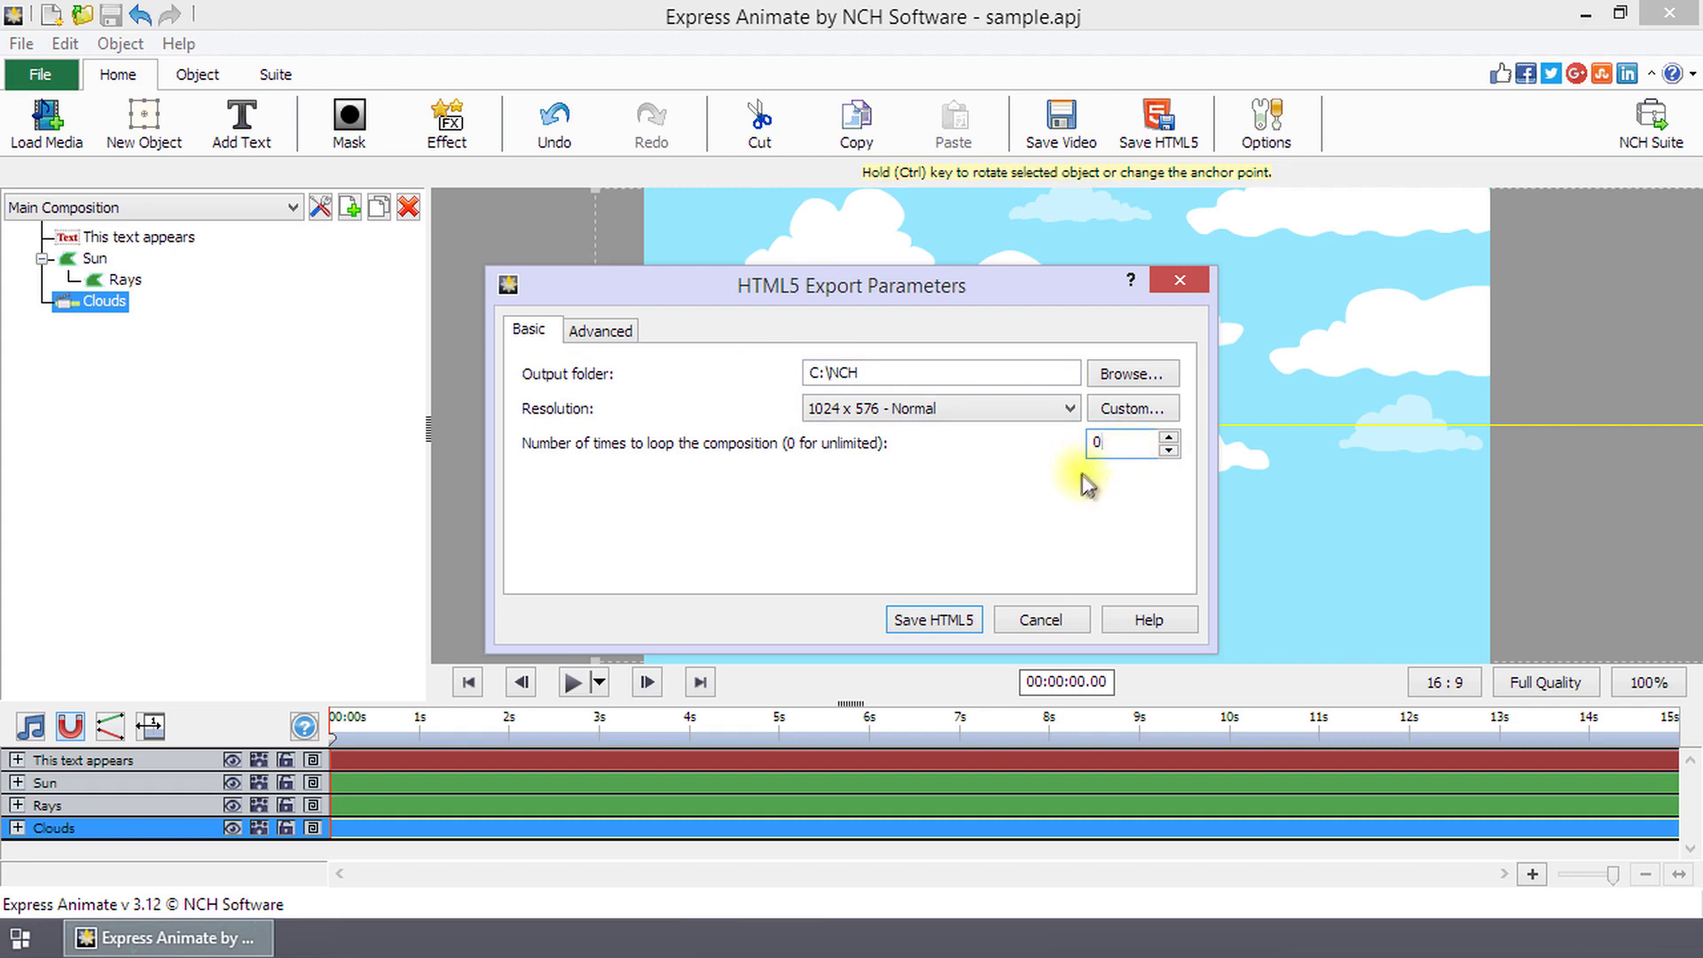
pyautogui.click(952, 371)
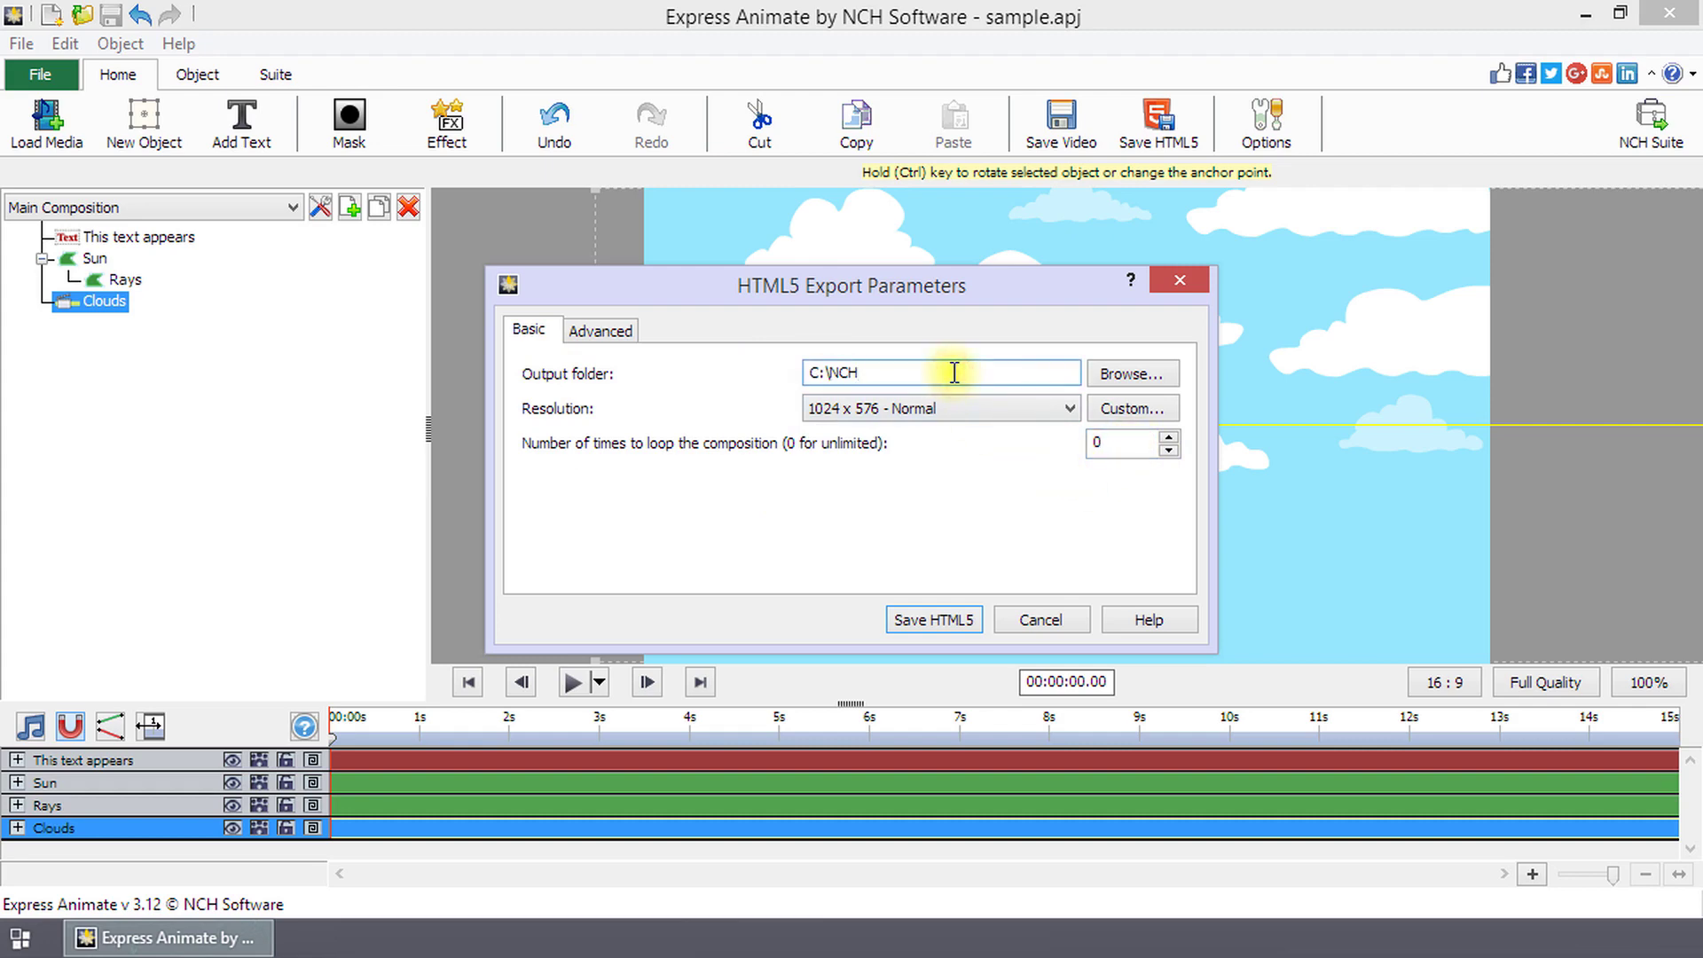
pyautogui.click(1132, 372)
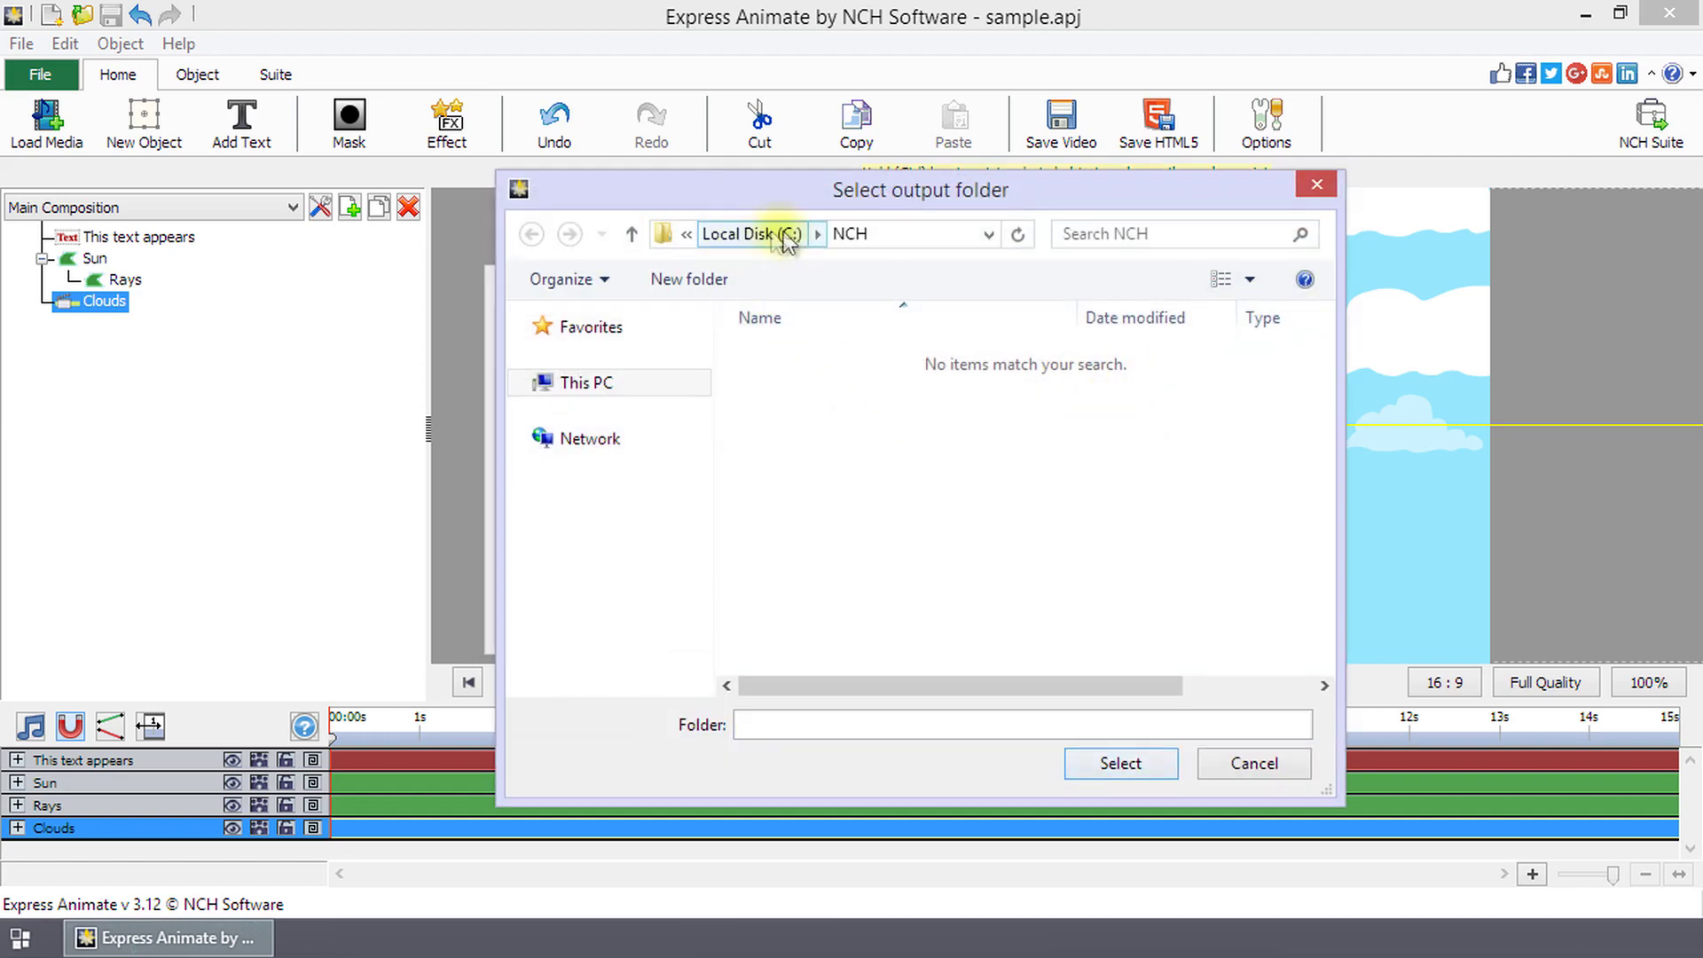
pyautogui.click(1119, 763)
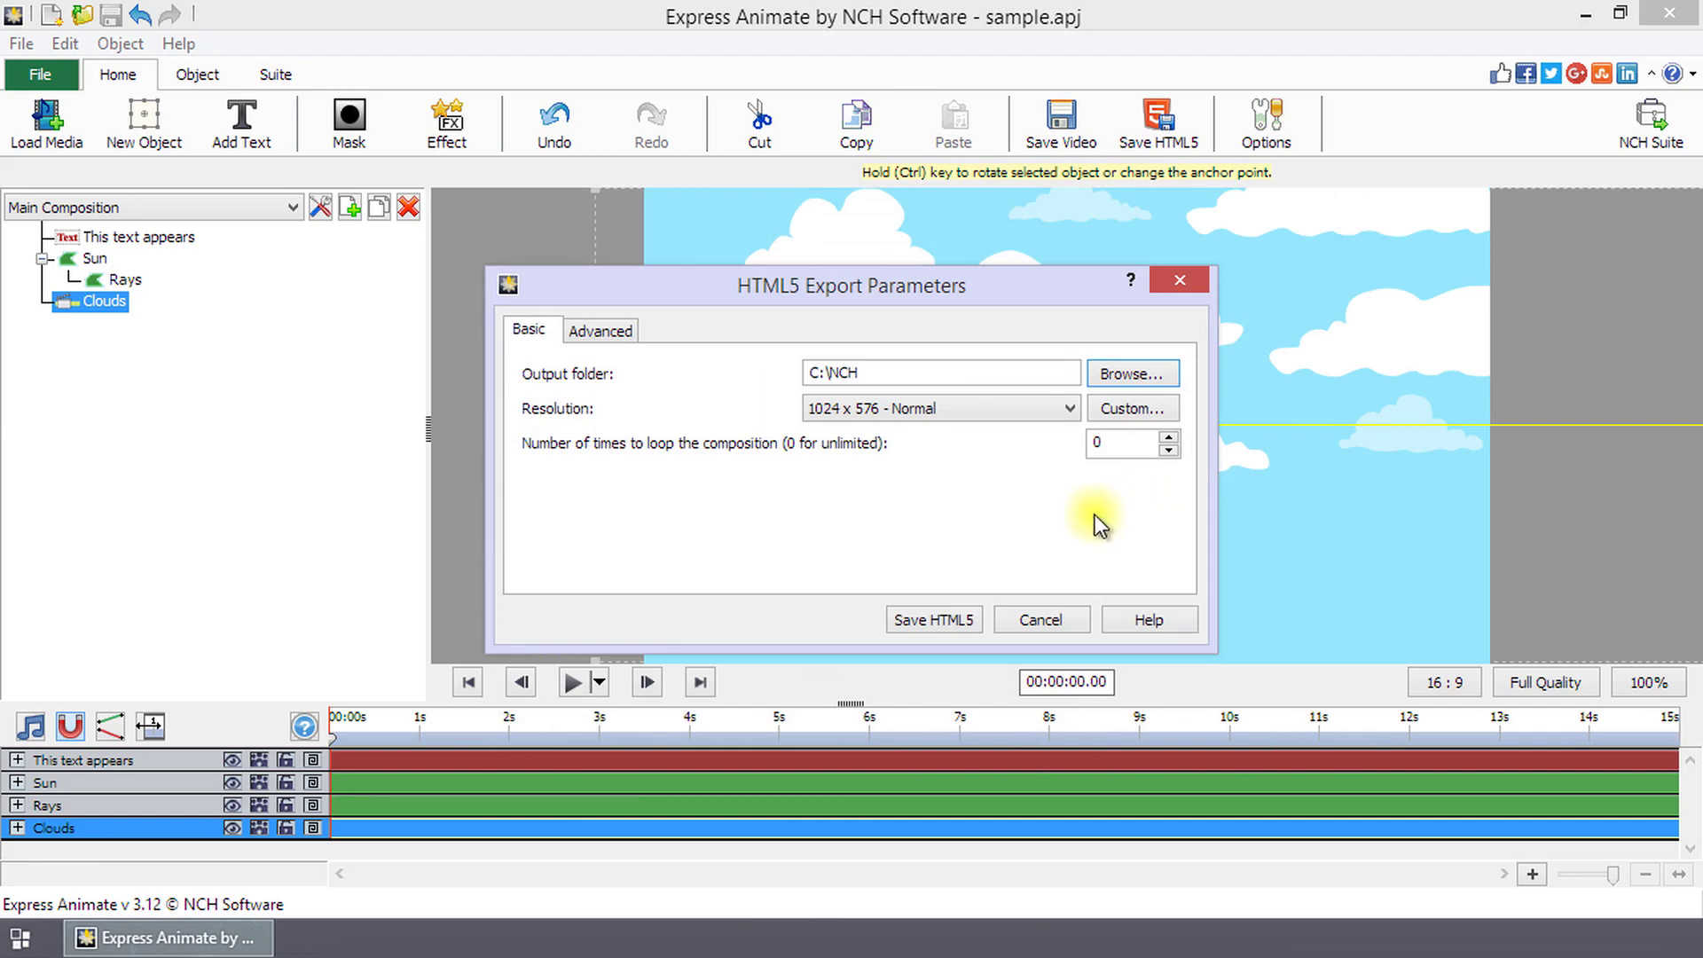
# Step: Set a custom resolution of width 1280 with Keep aspect ratio, giving 1280 x 720
pyautogui.click(1073, 408)
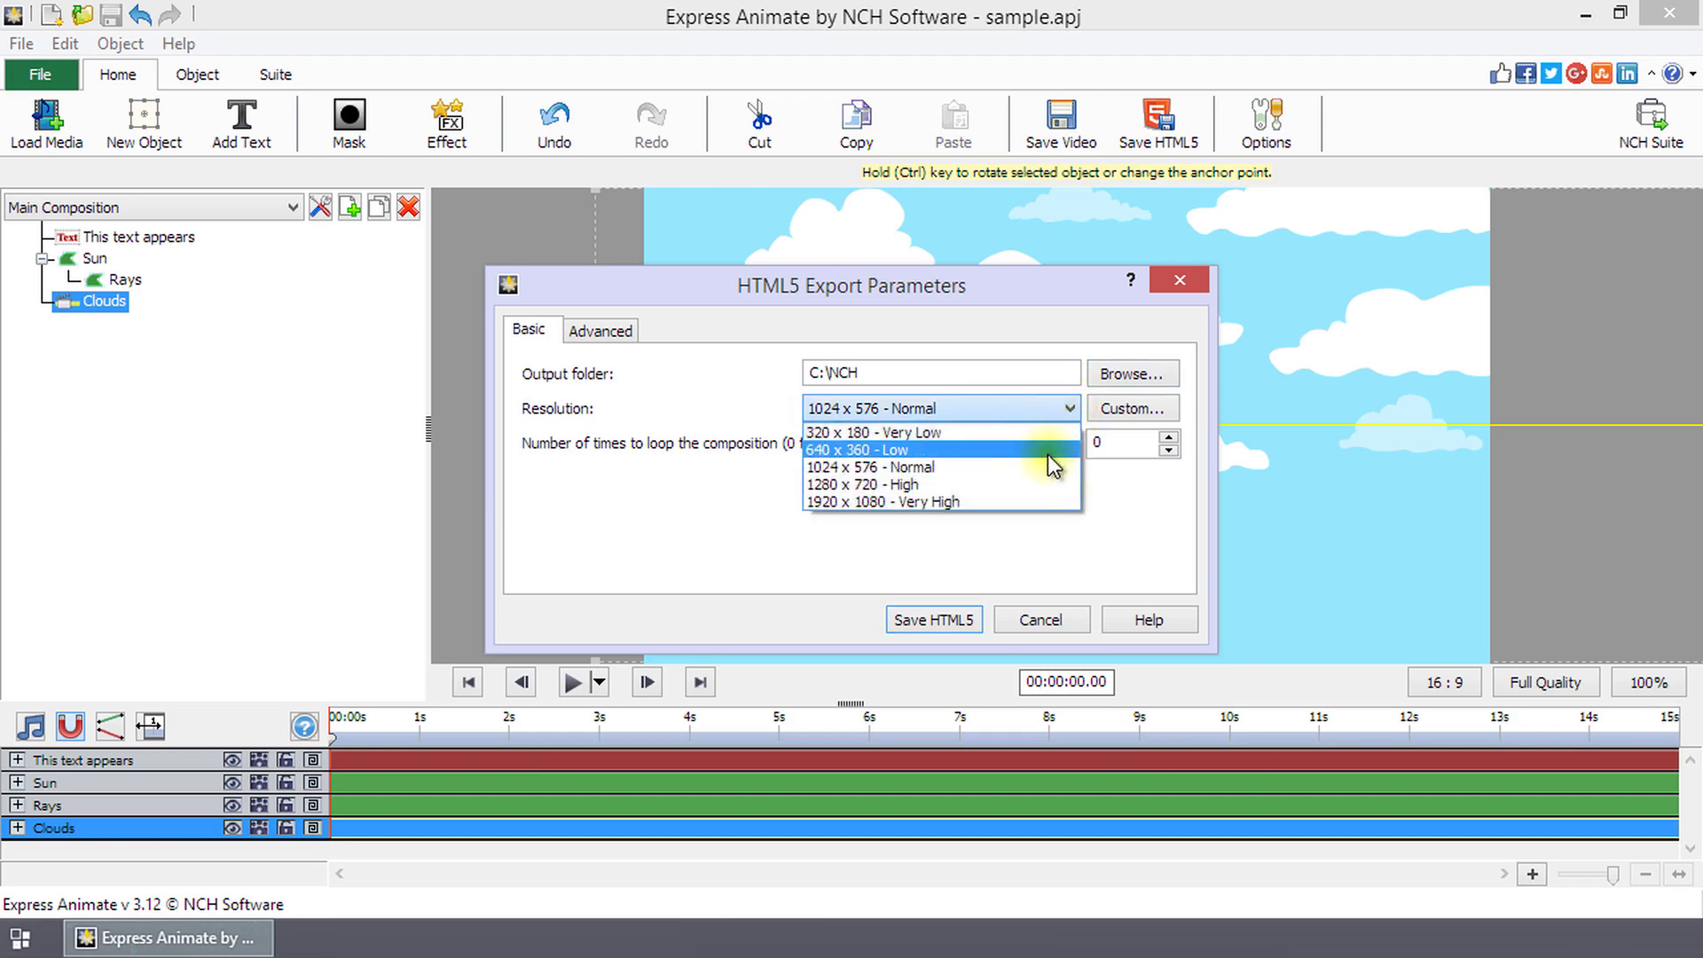
pyautogui.click(1157, 518)
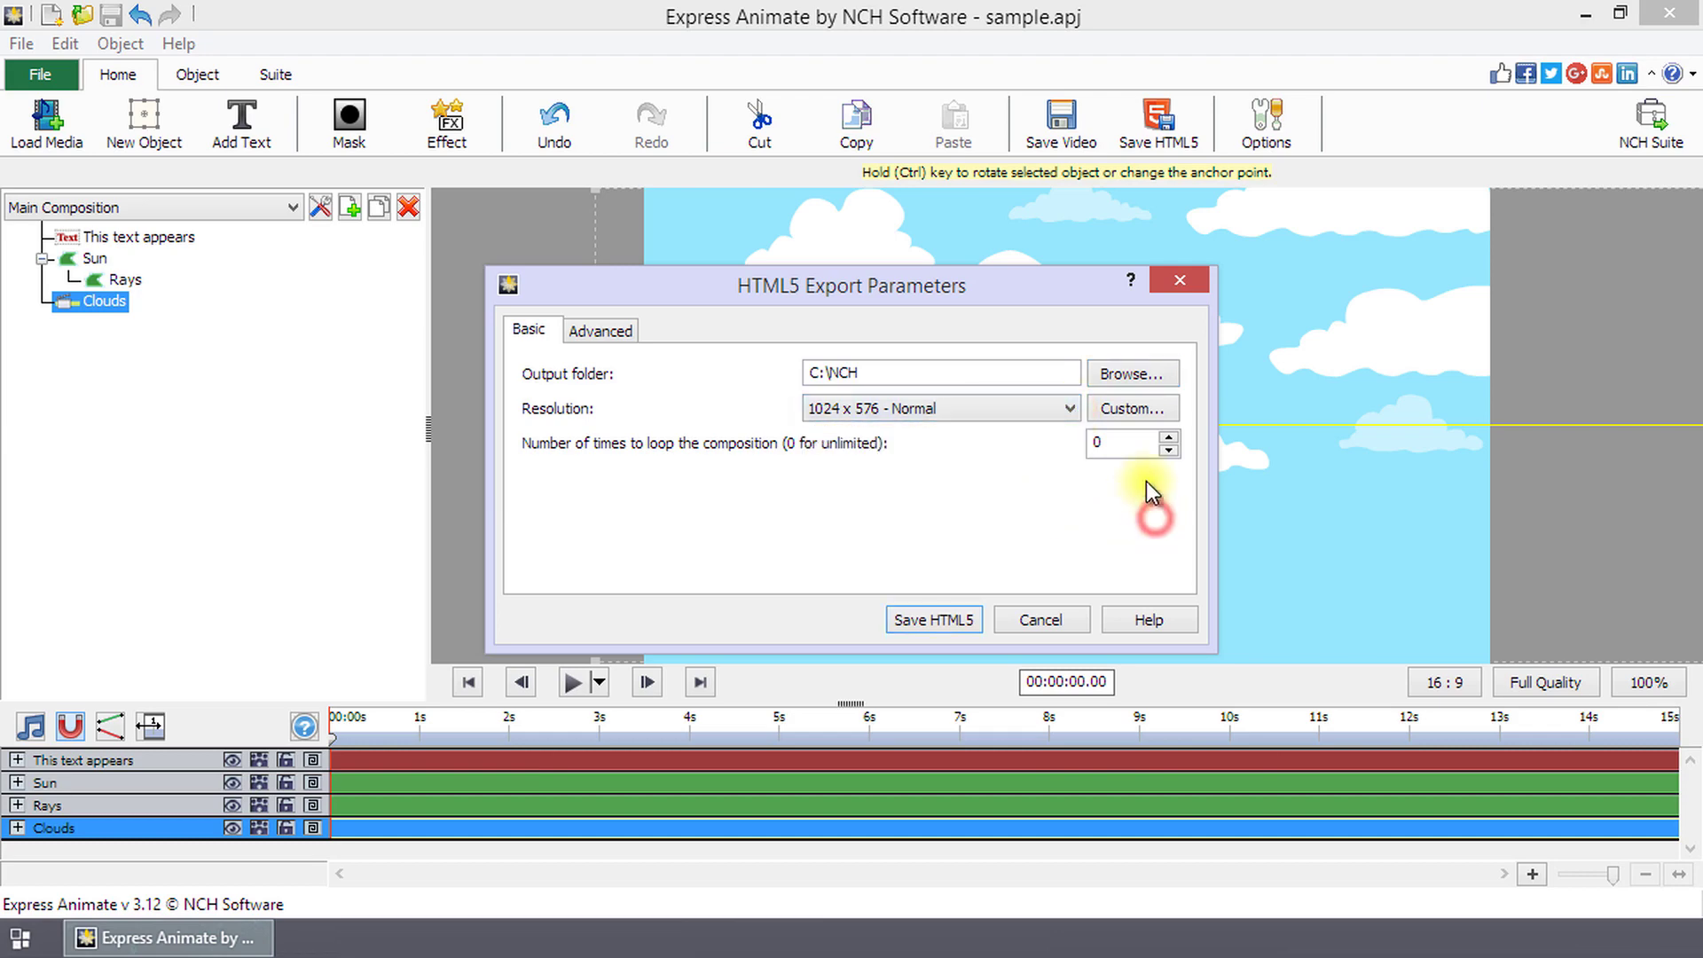
pyautogui.click(1138, 410)
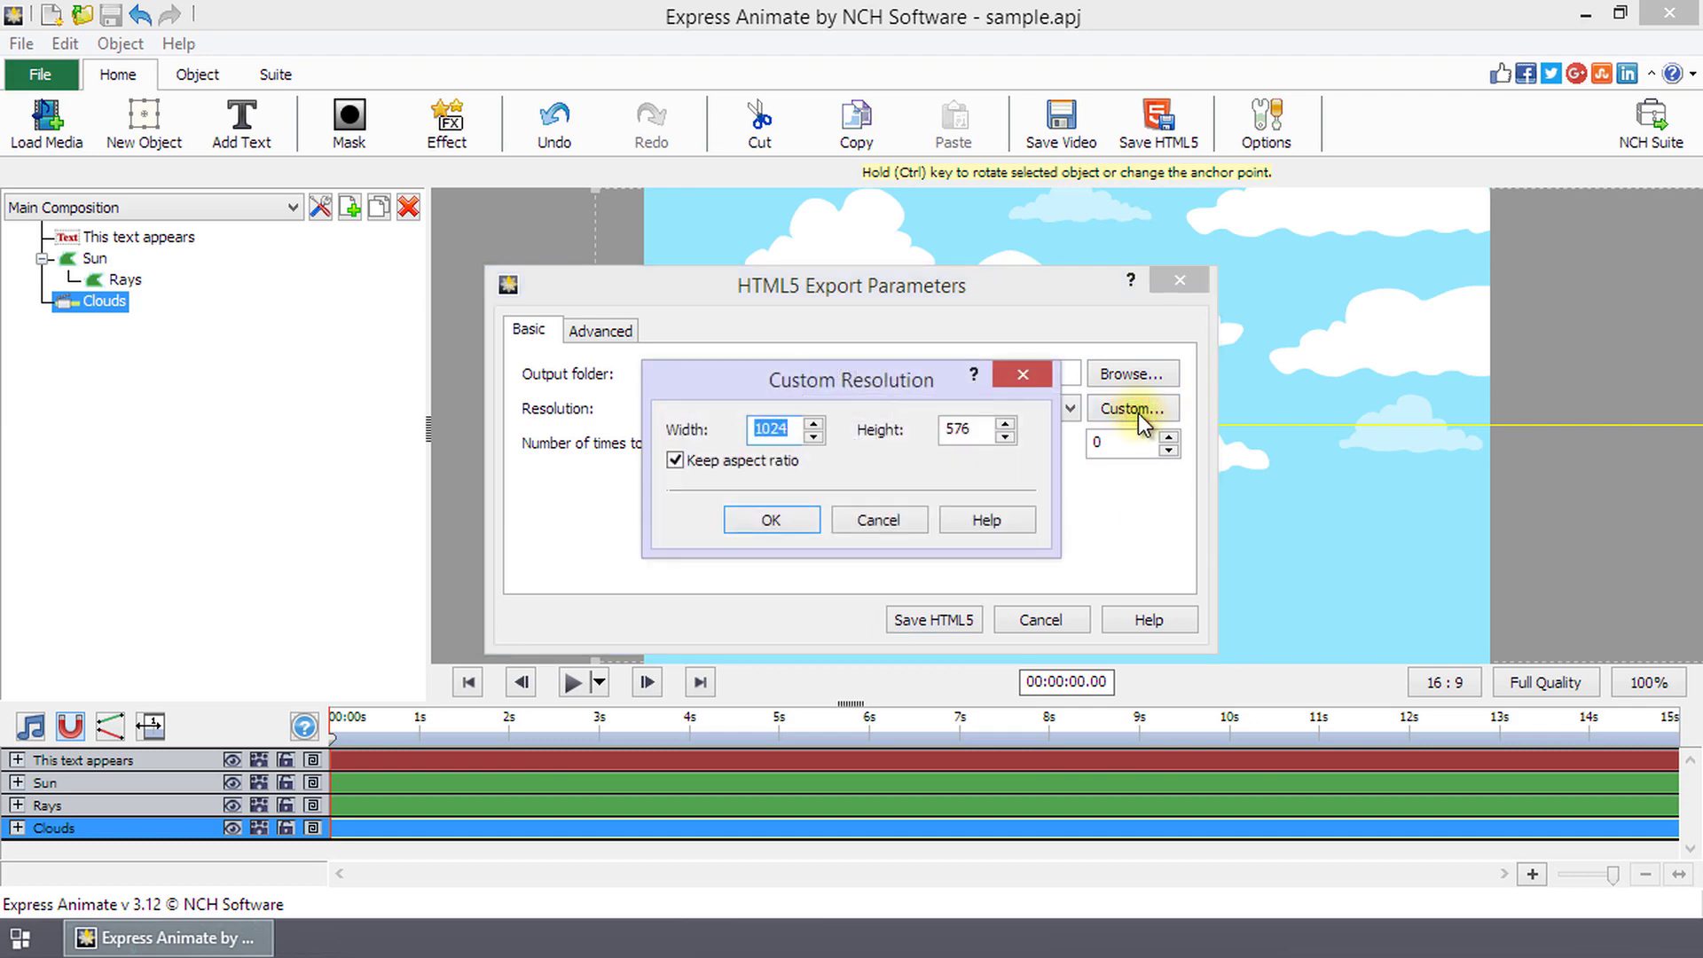
pyautogui.doubleClick(976, 428)
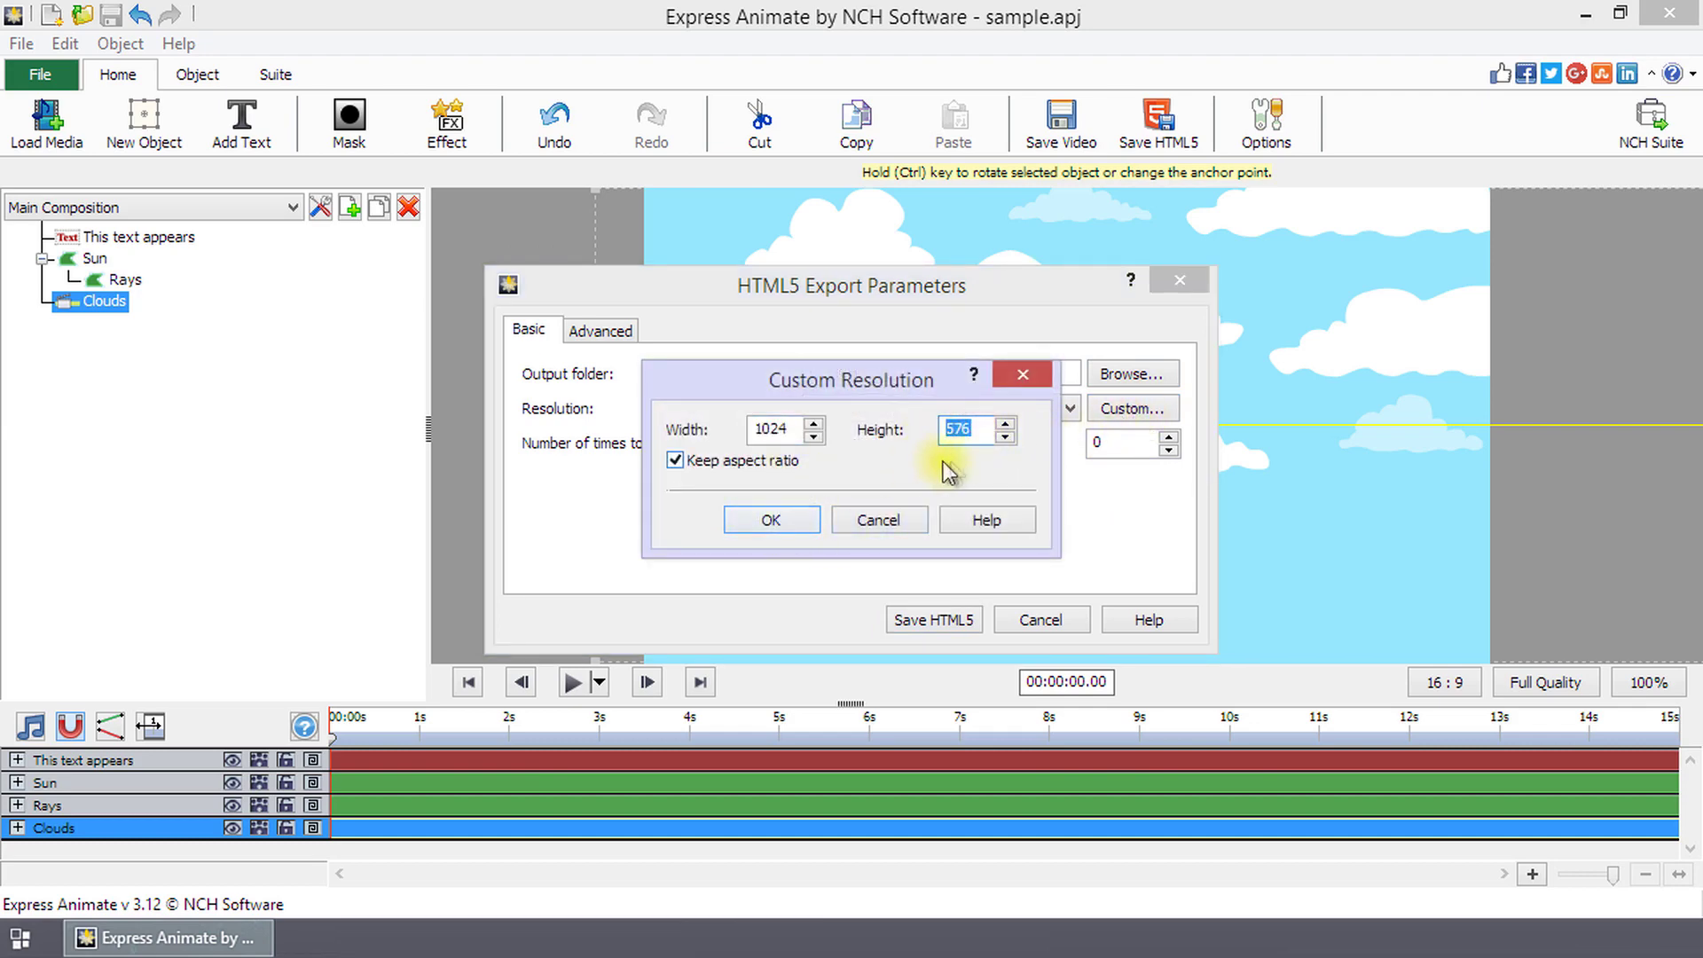
pyautogui.click(725, 463)
pyautogui.moveTo(788, 429); pyautogui.dragTo(736, 433)
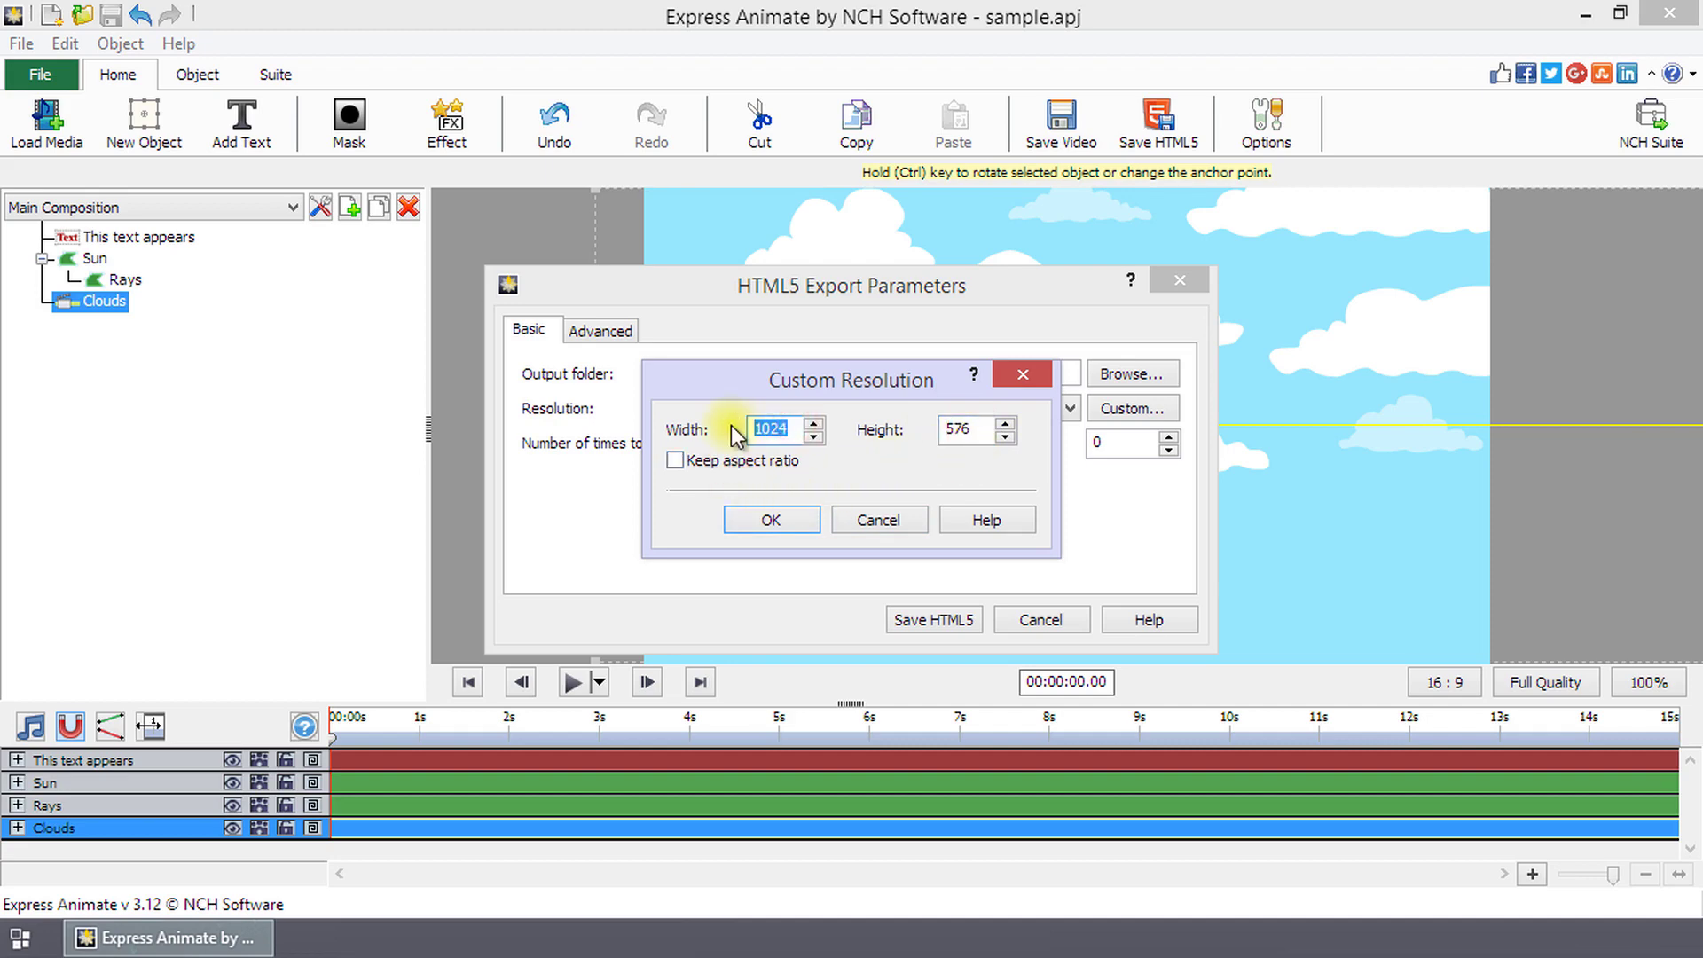
pyautogui.write('1280')
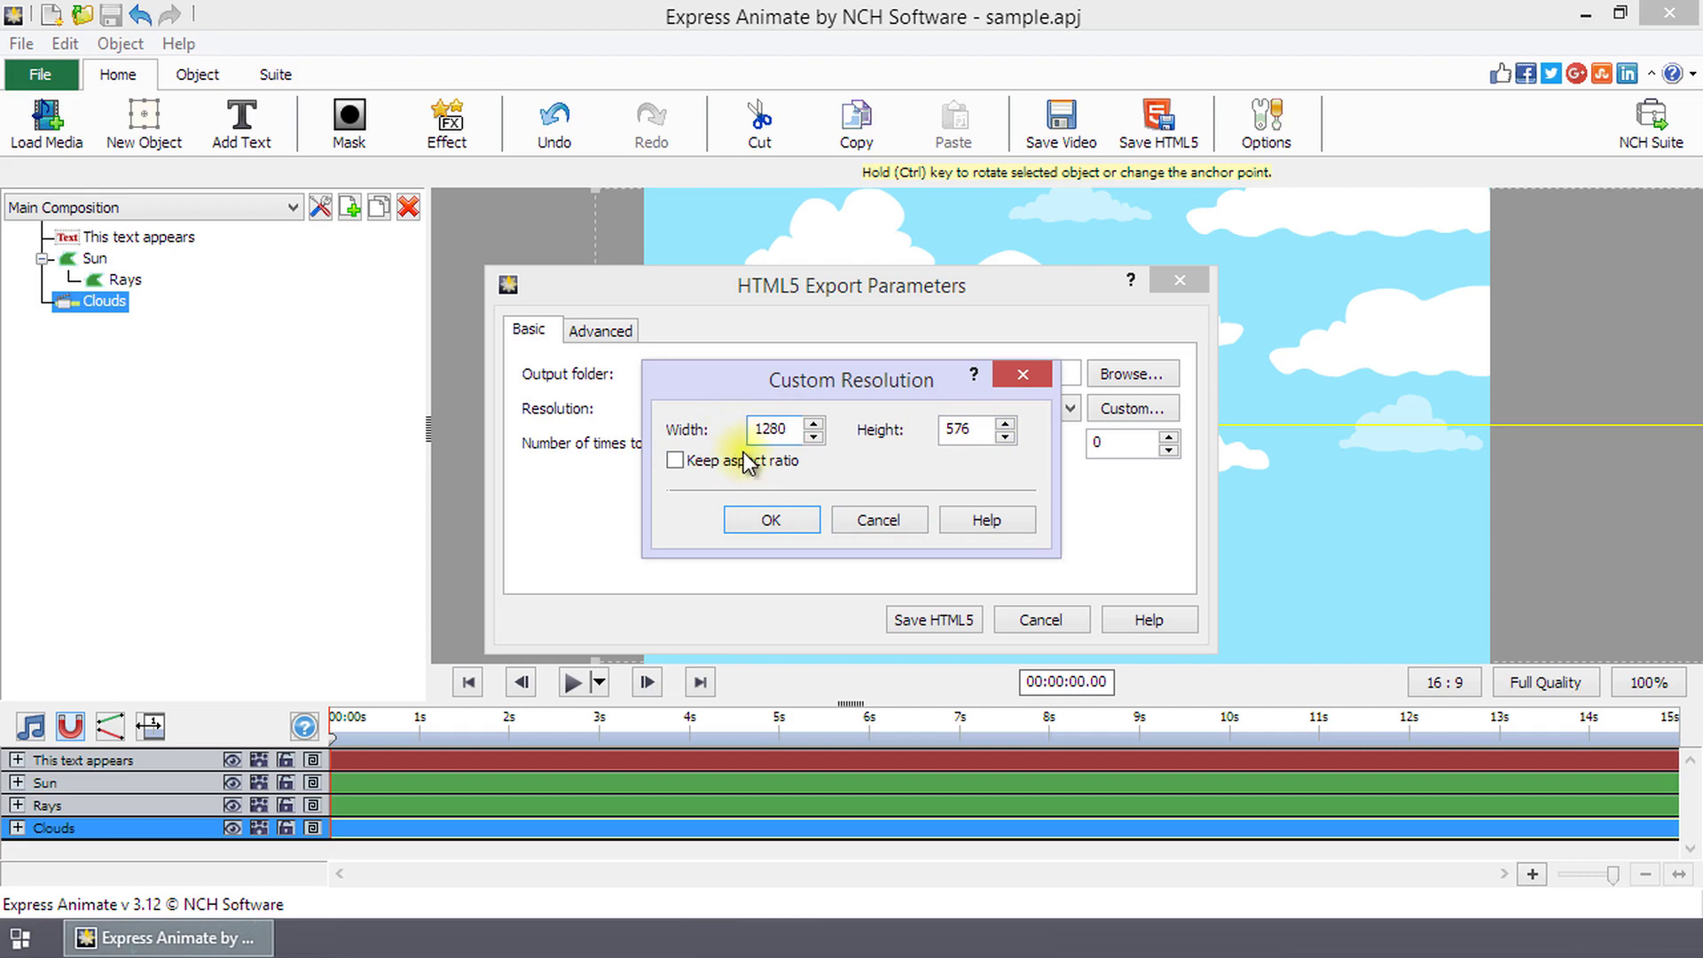
pyautogui.click(743, 462)
pyautogui.moveTo(782, 430); pyautogui.dragTo(731, 437)
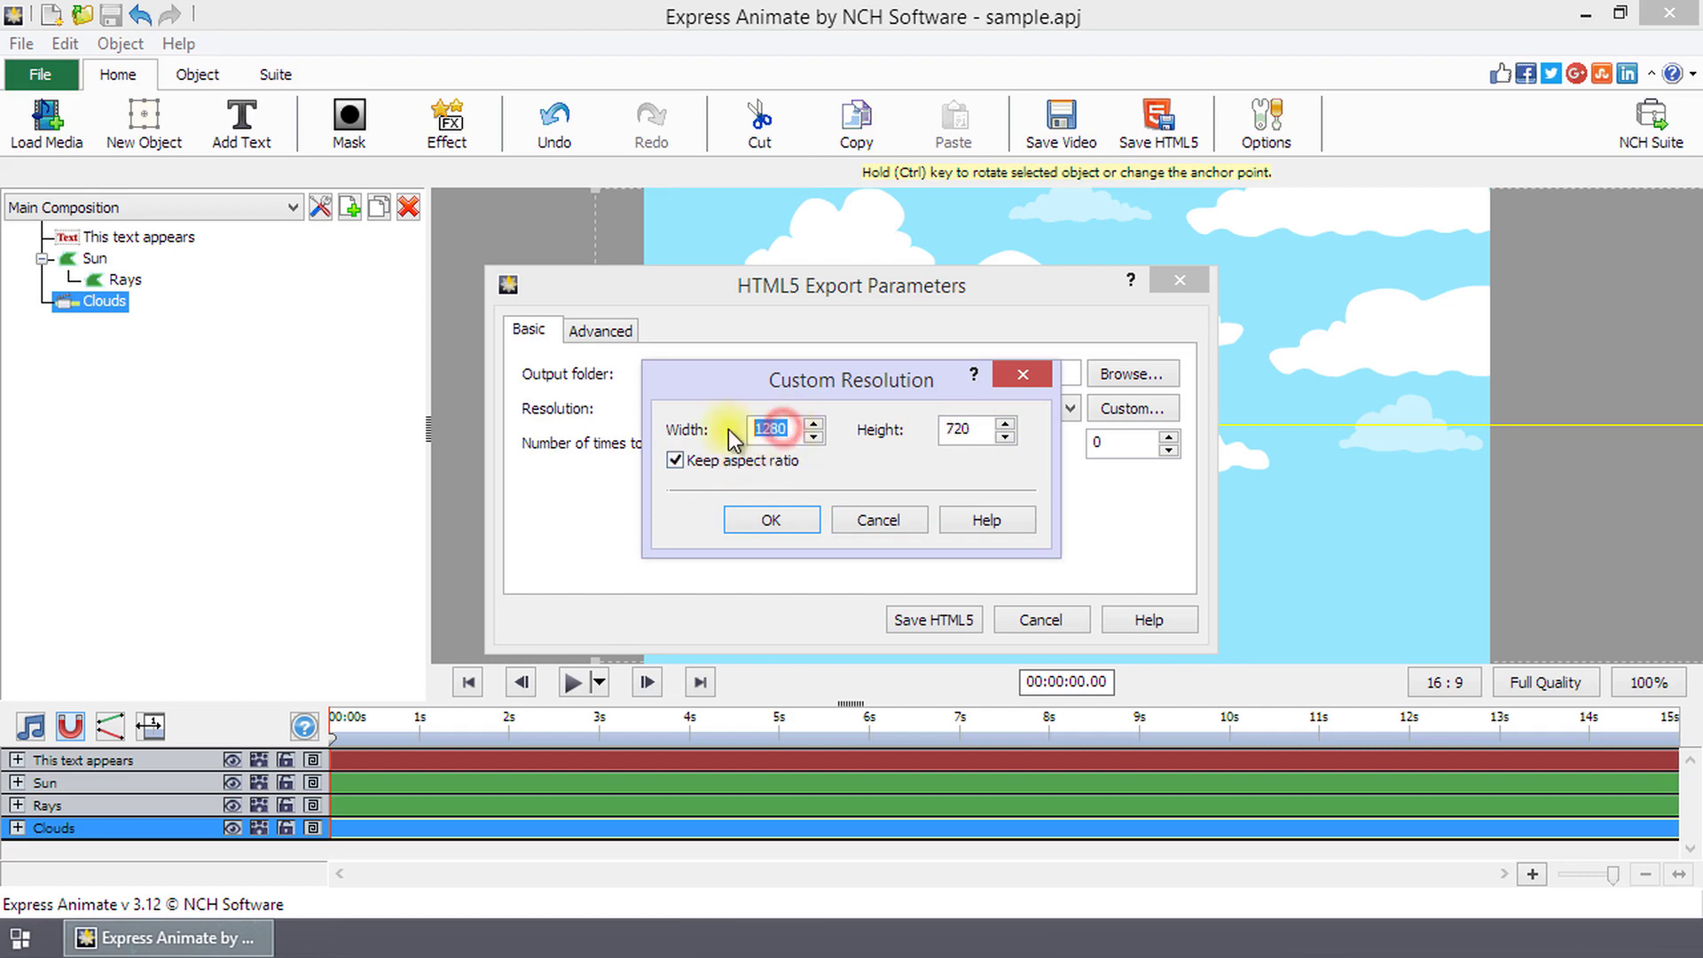
pyautogui.write('720')
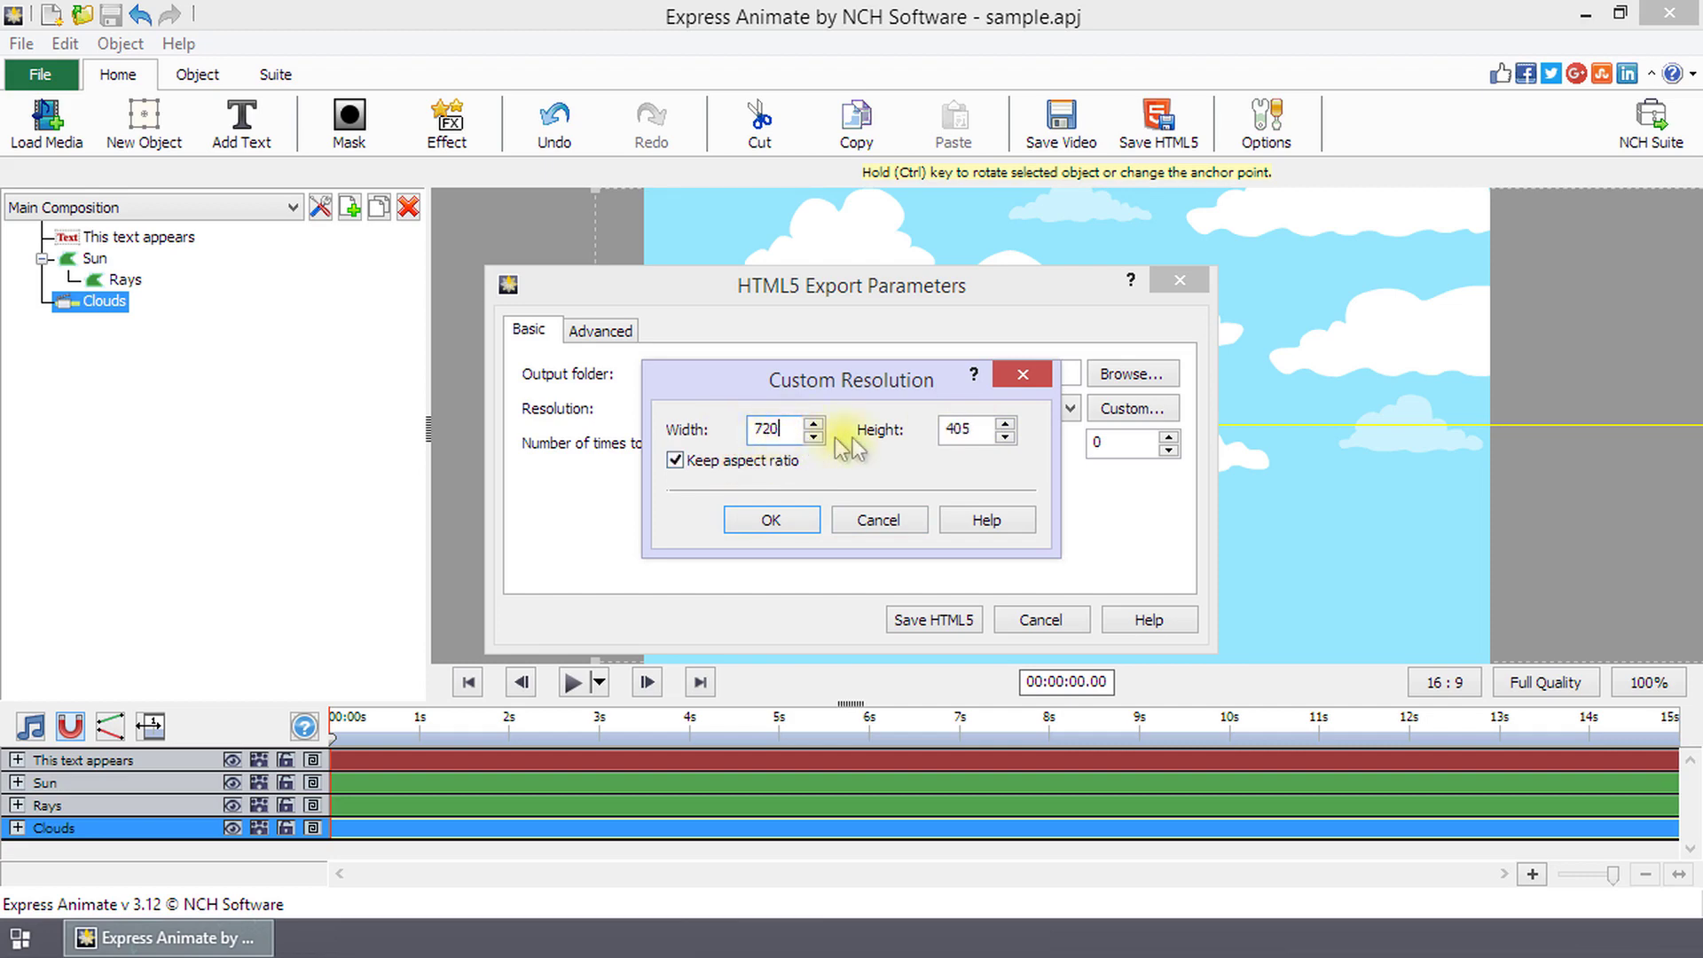
pyautogui.moveTo(975, 429); pyautogui.dragTo(898, 441)
pyautogui.write('720')
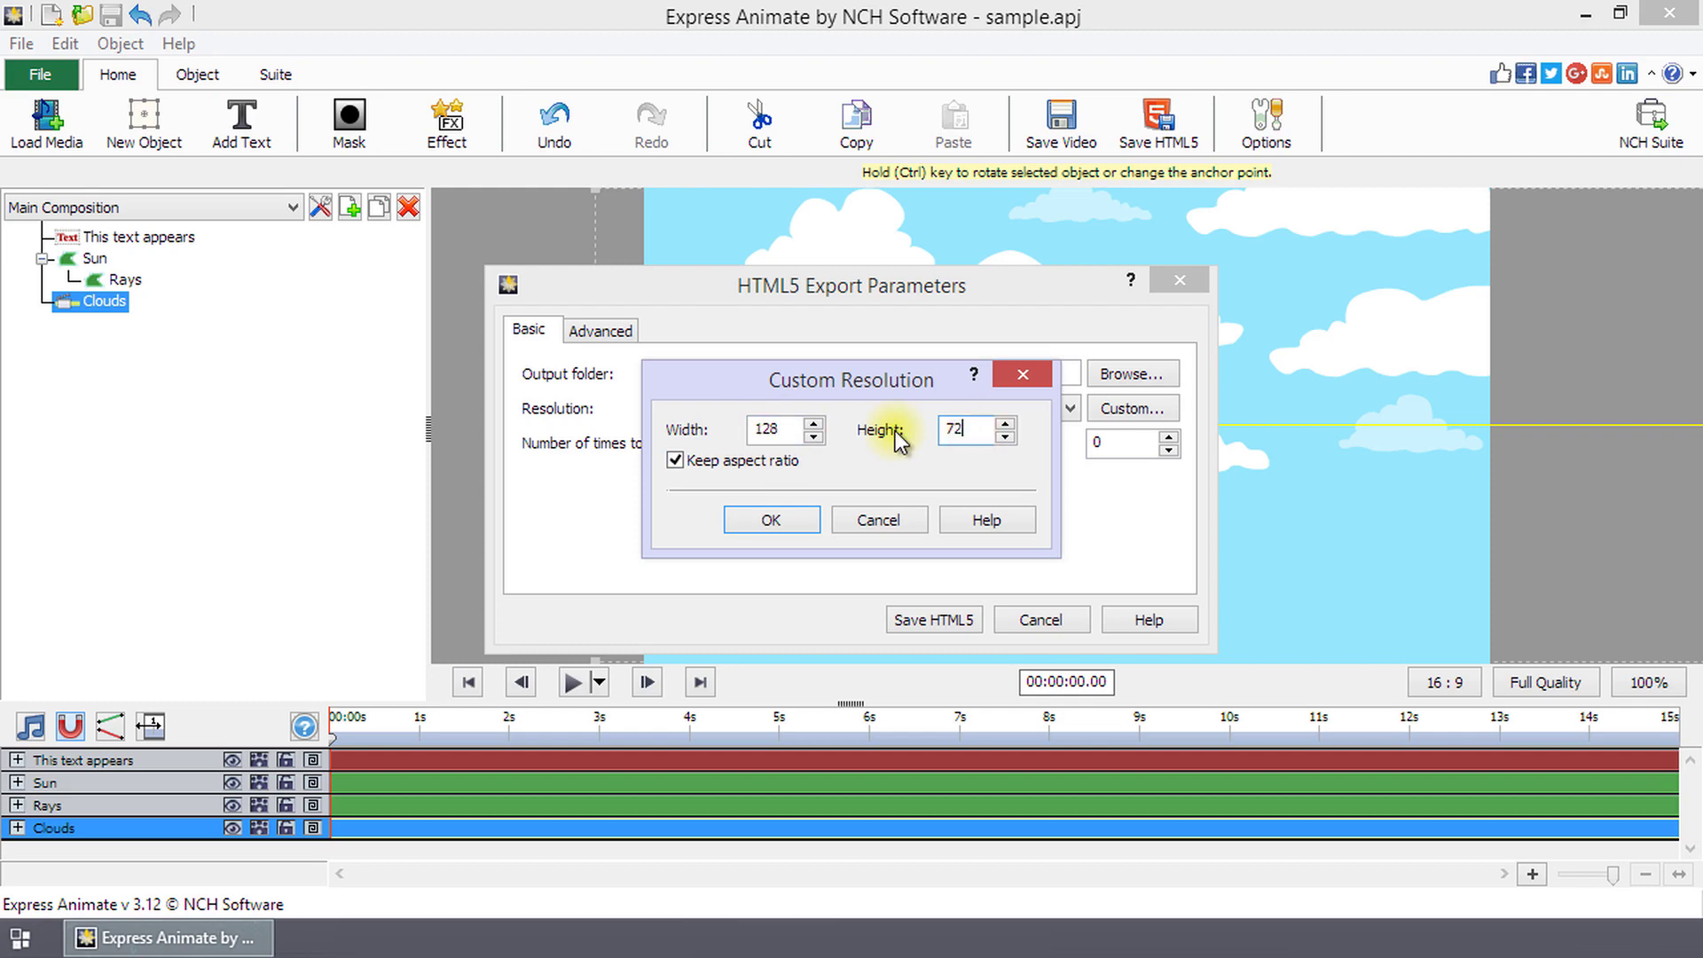
pyautogui.click(785, 520)
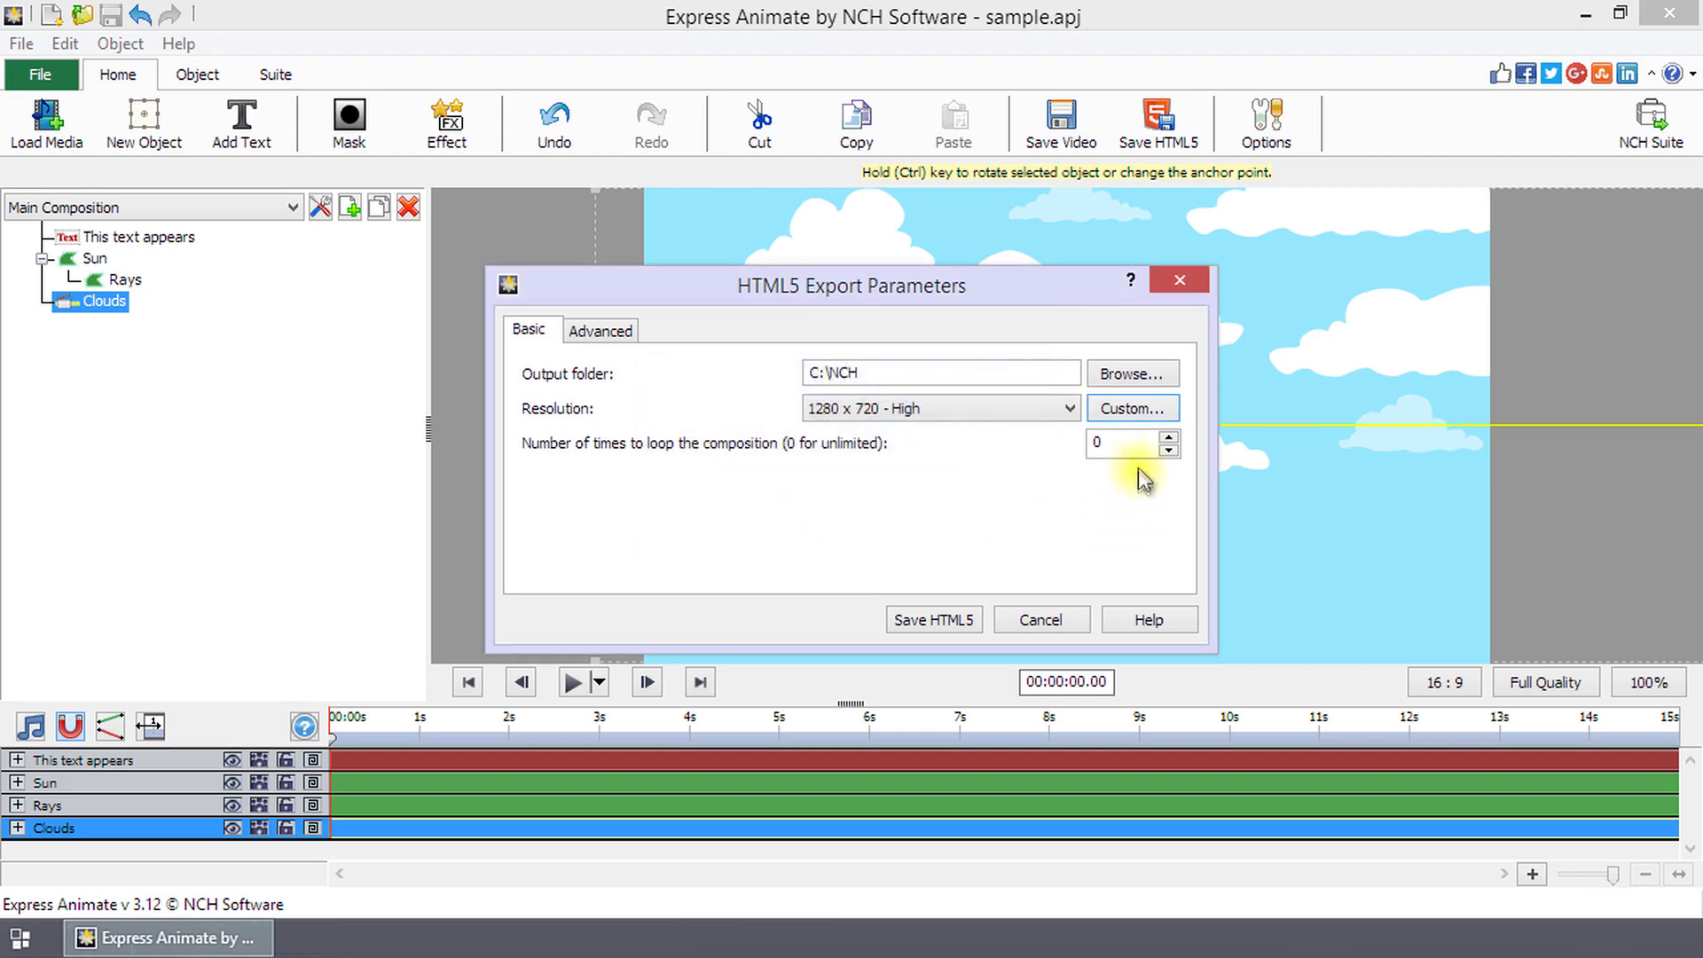
# Step: Leave the loop count at 0 and switch to the Advanced export options
pyautogui.doubleClick(1134, 442)
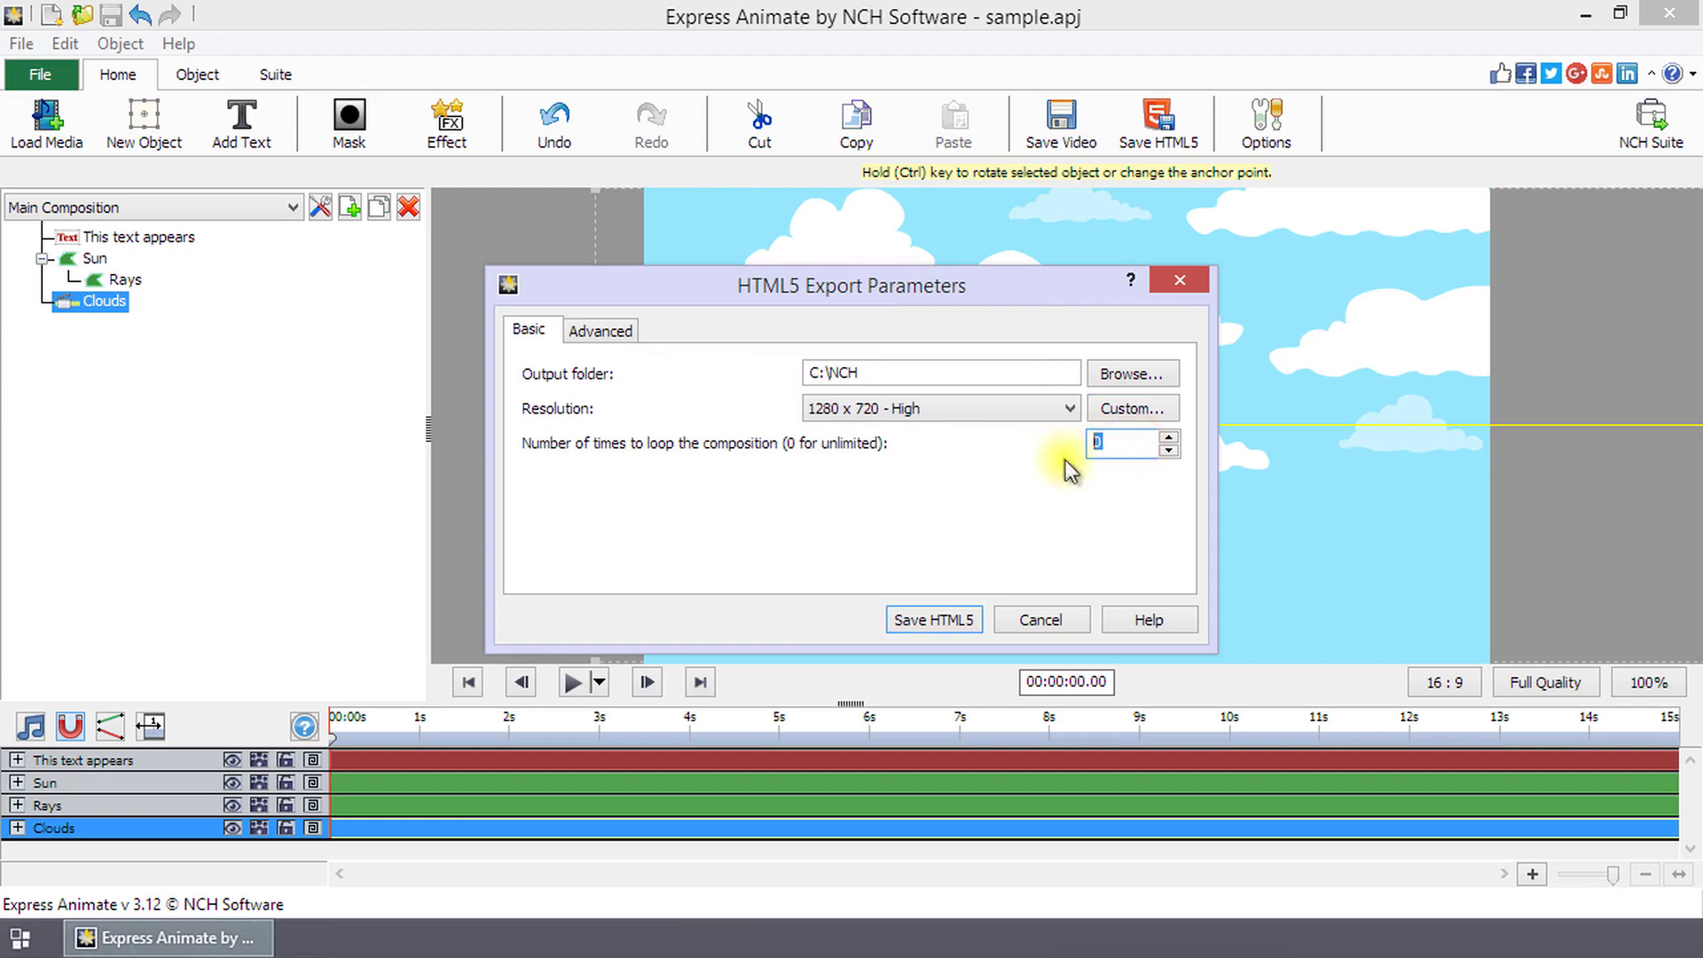
pyautogui.click(1127, 448)
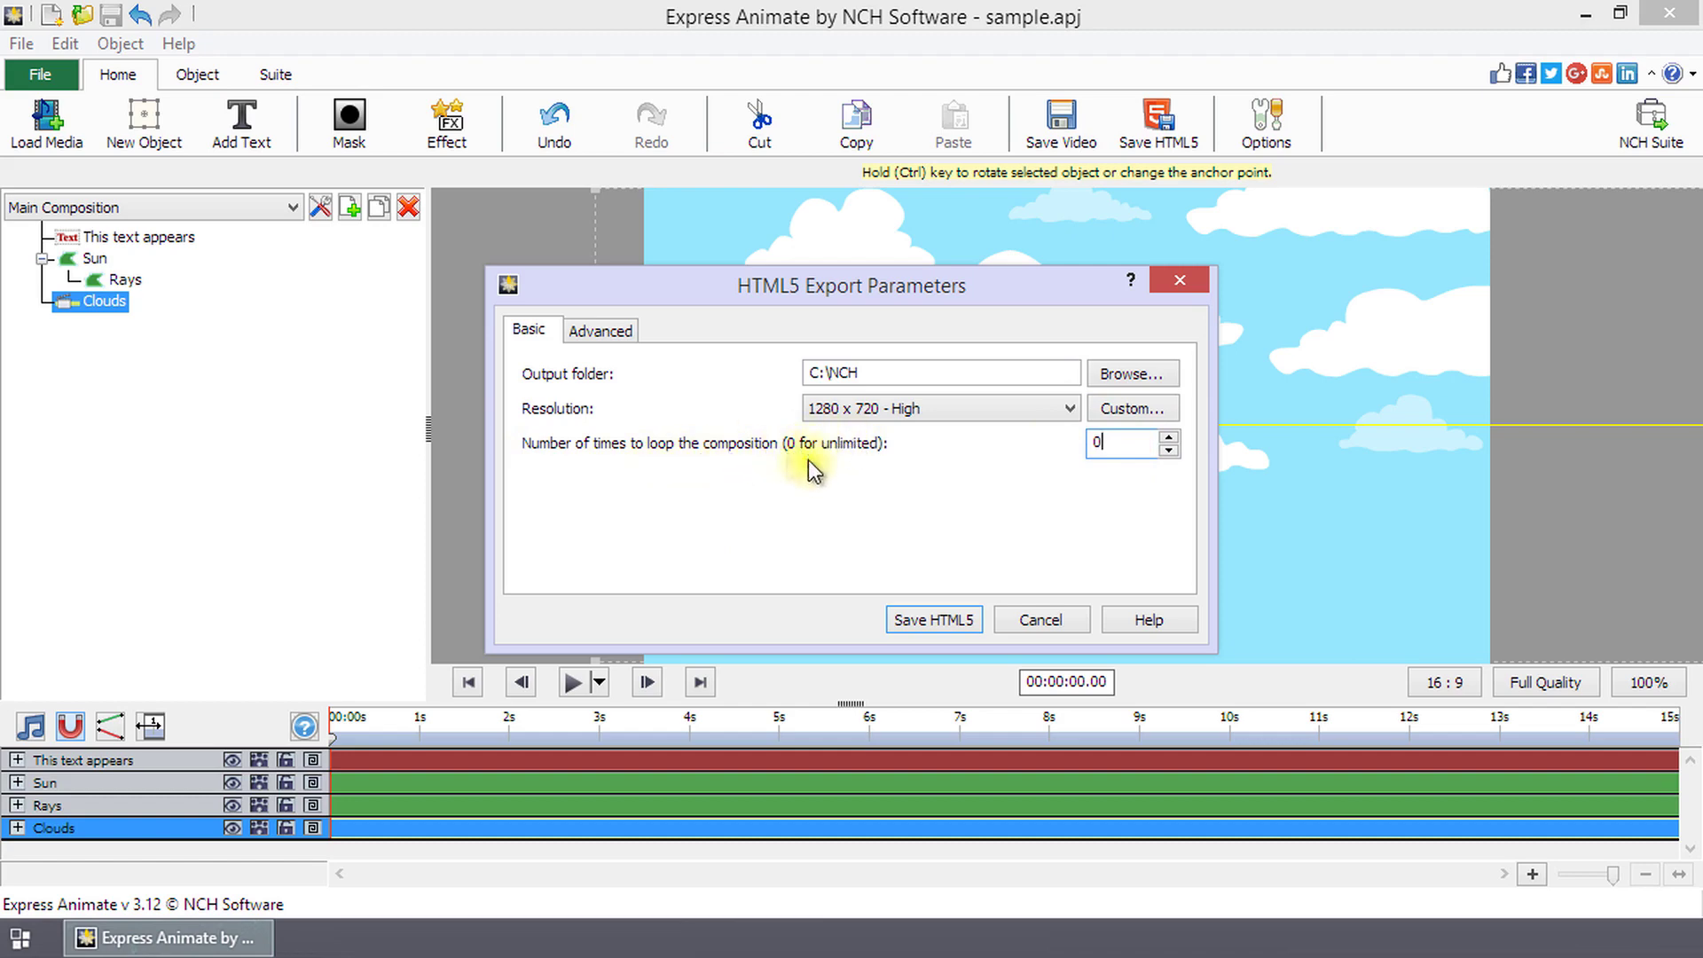
pyautogui.click(1123, 443)
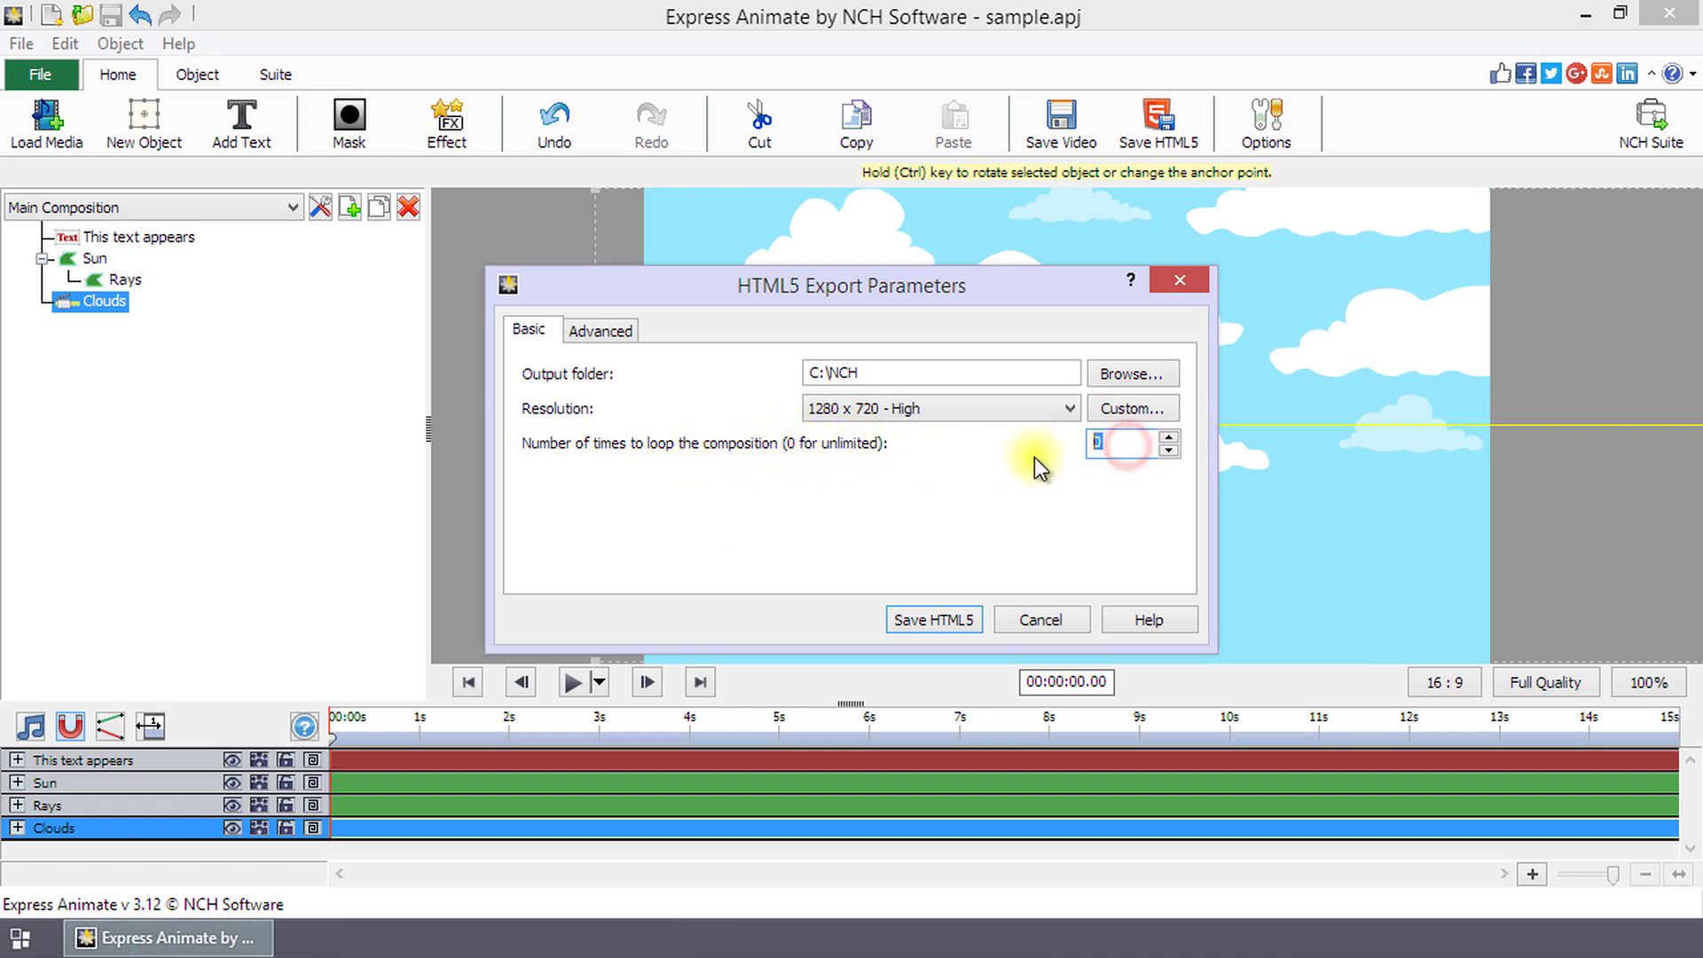
pyautogui.click(1111, 442)
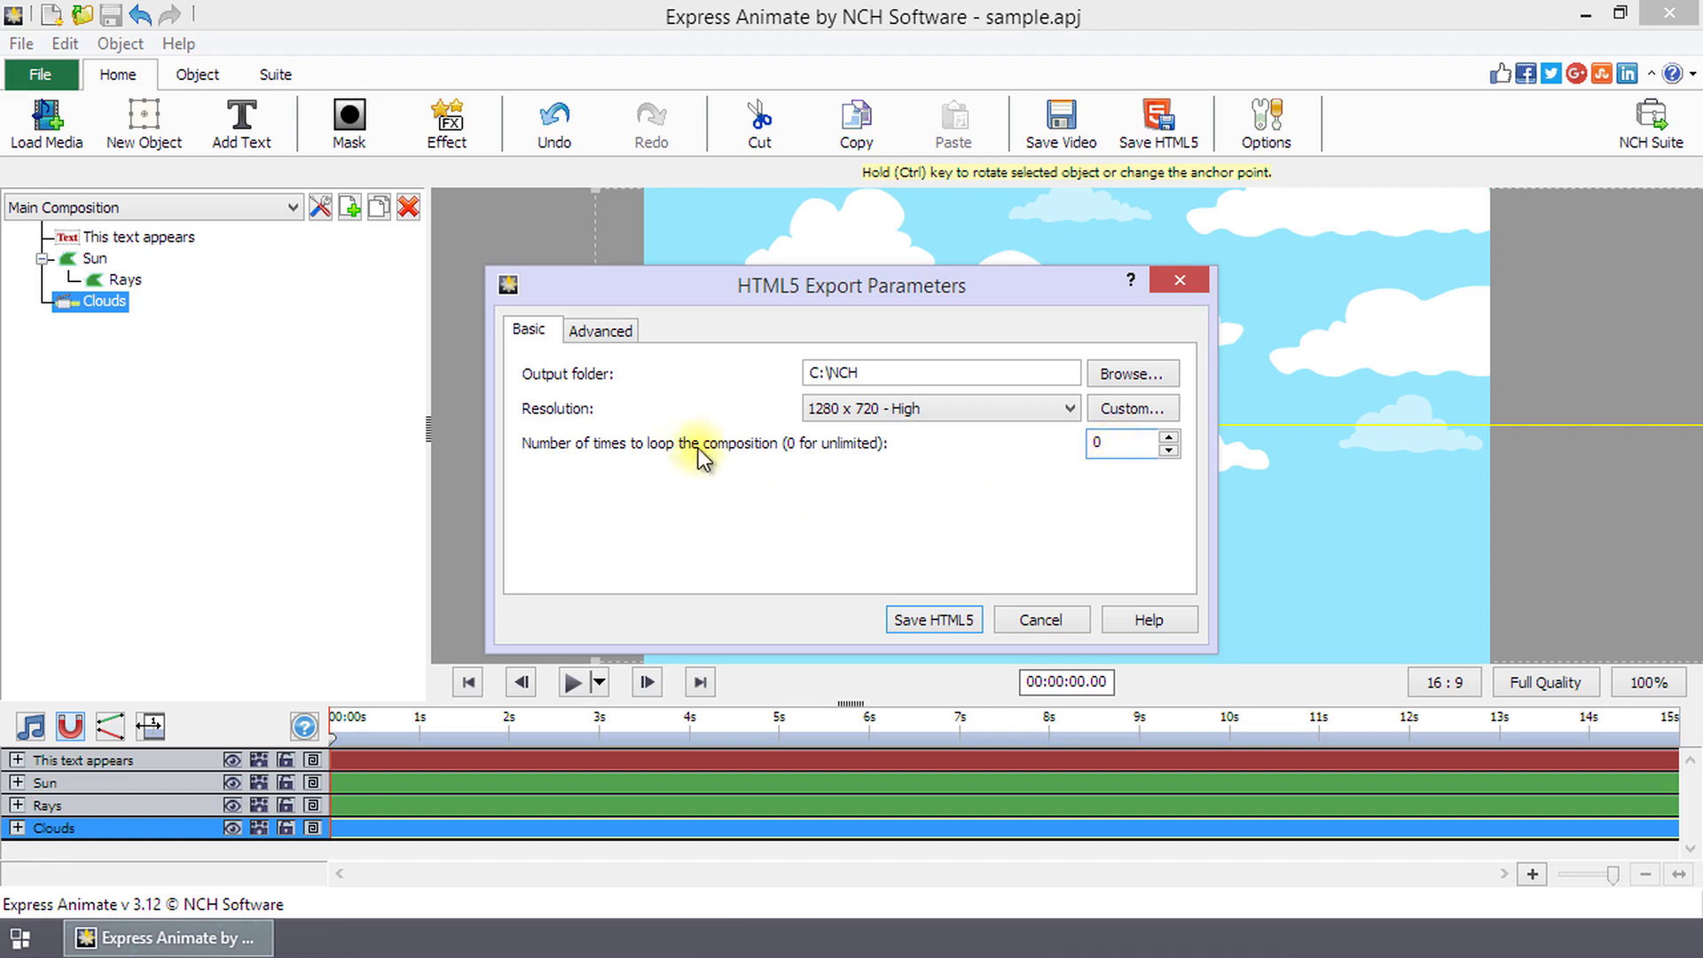
pyautogui.click(613, 337)
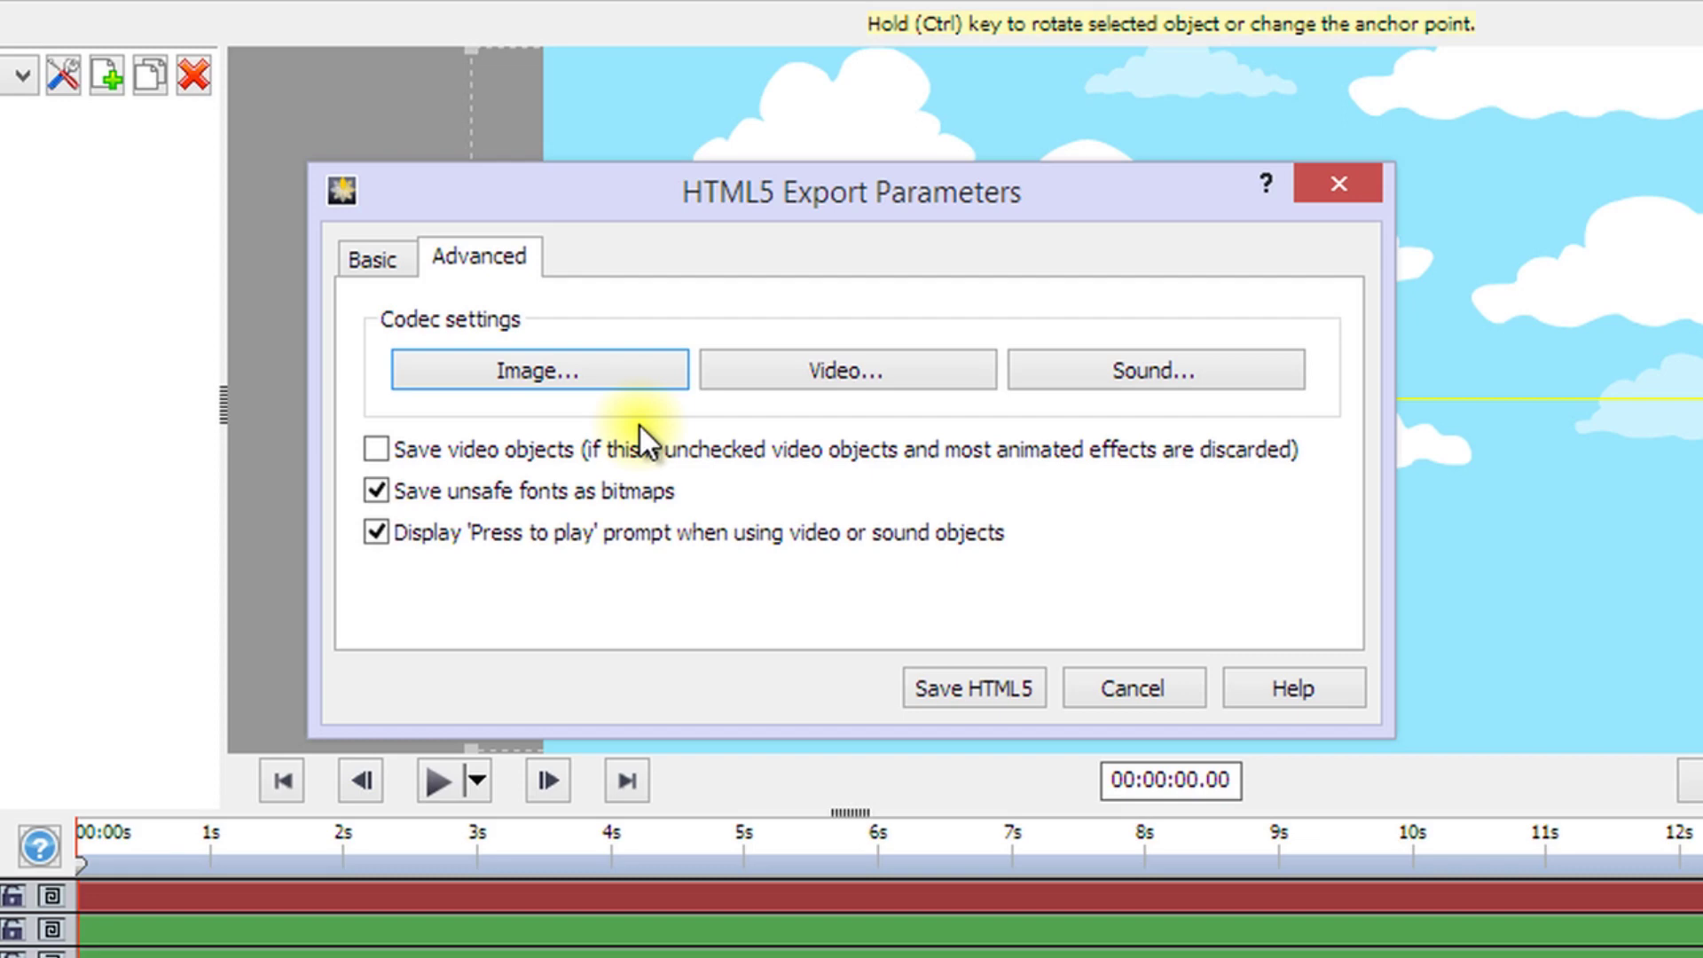
# Step: Check the Image, Video and Sound codec settings without changes, then enable Save video objects
pyautogui.click(602, 370)
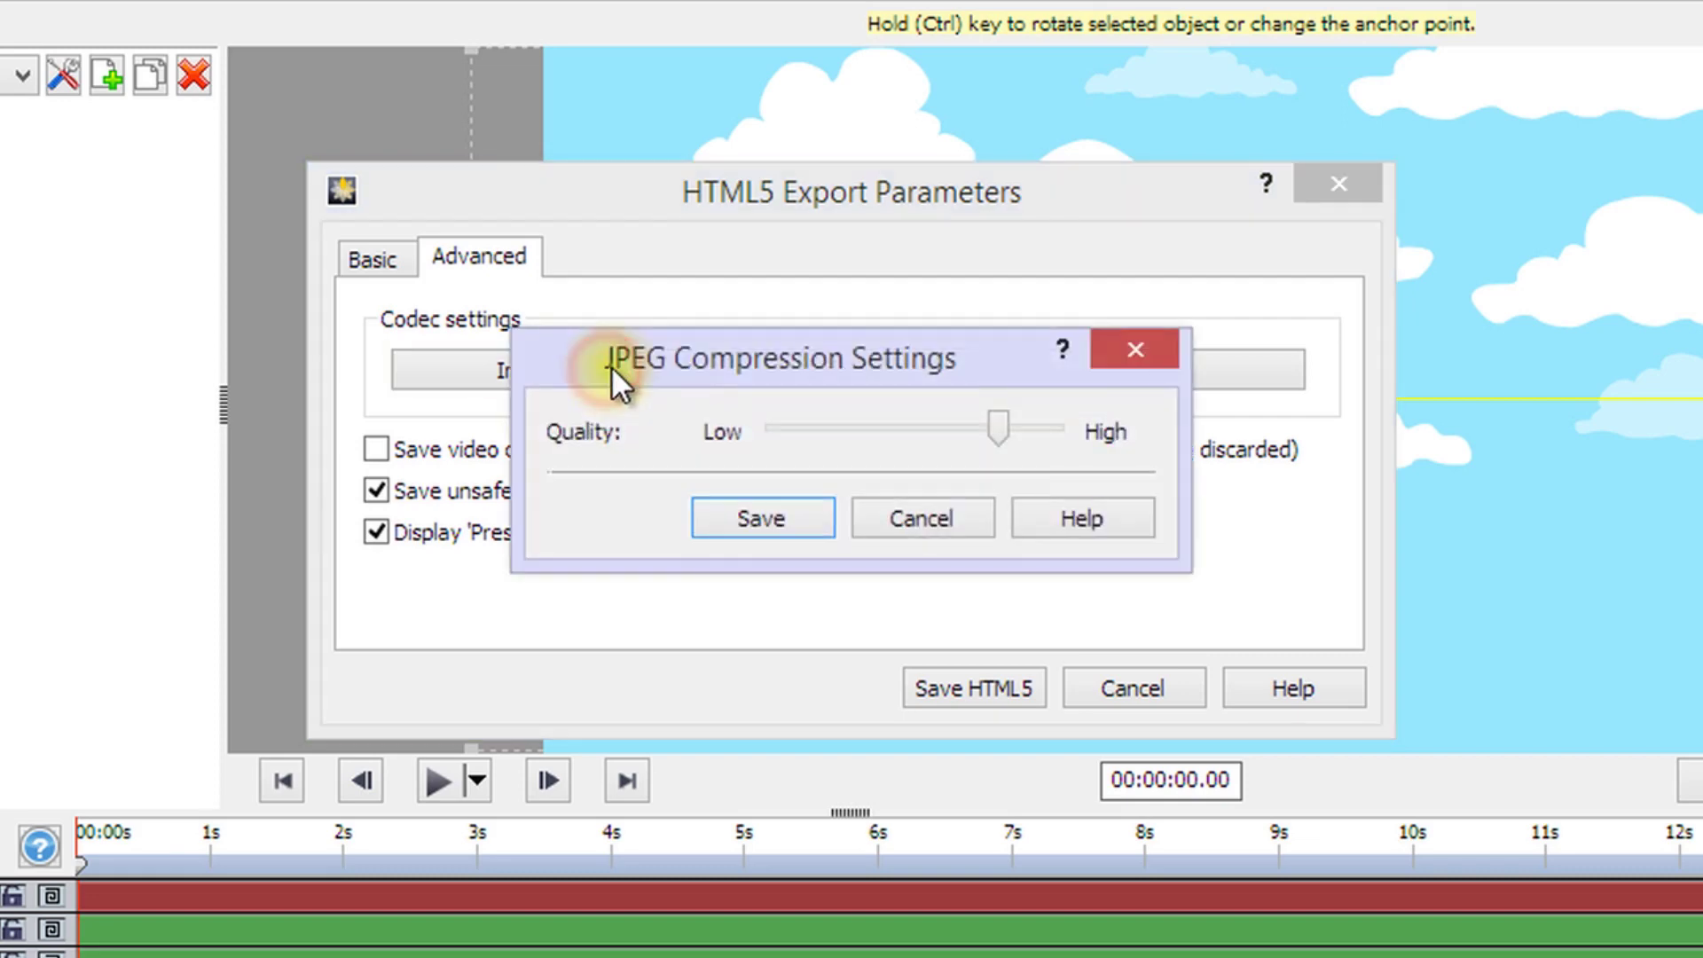
pyautogui.click(914, 523)
pyautogui.click(893, 369)
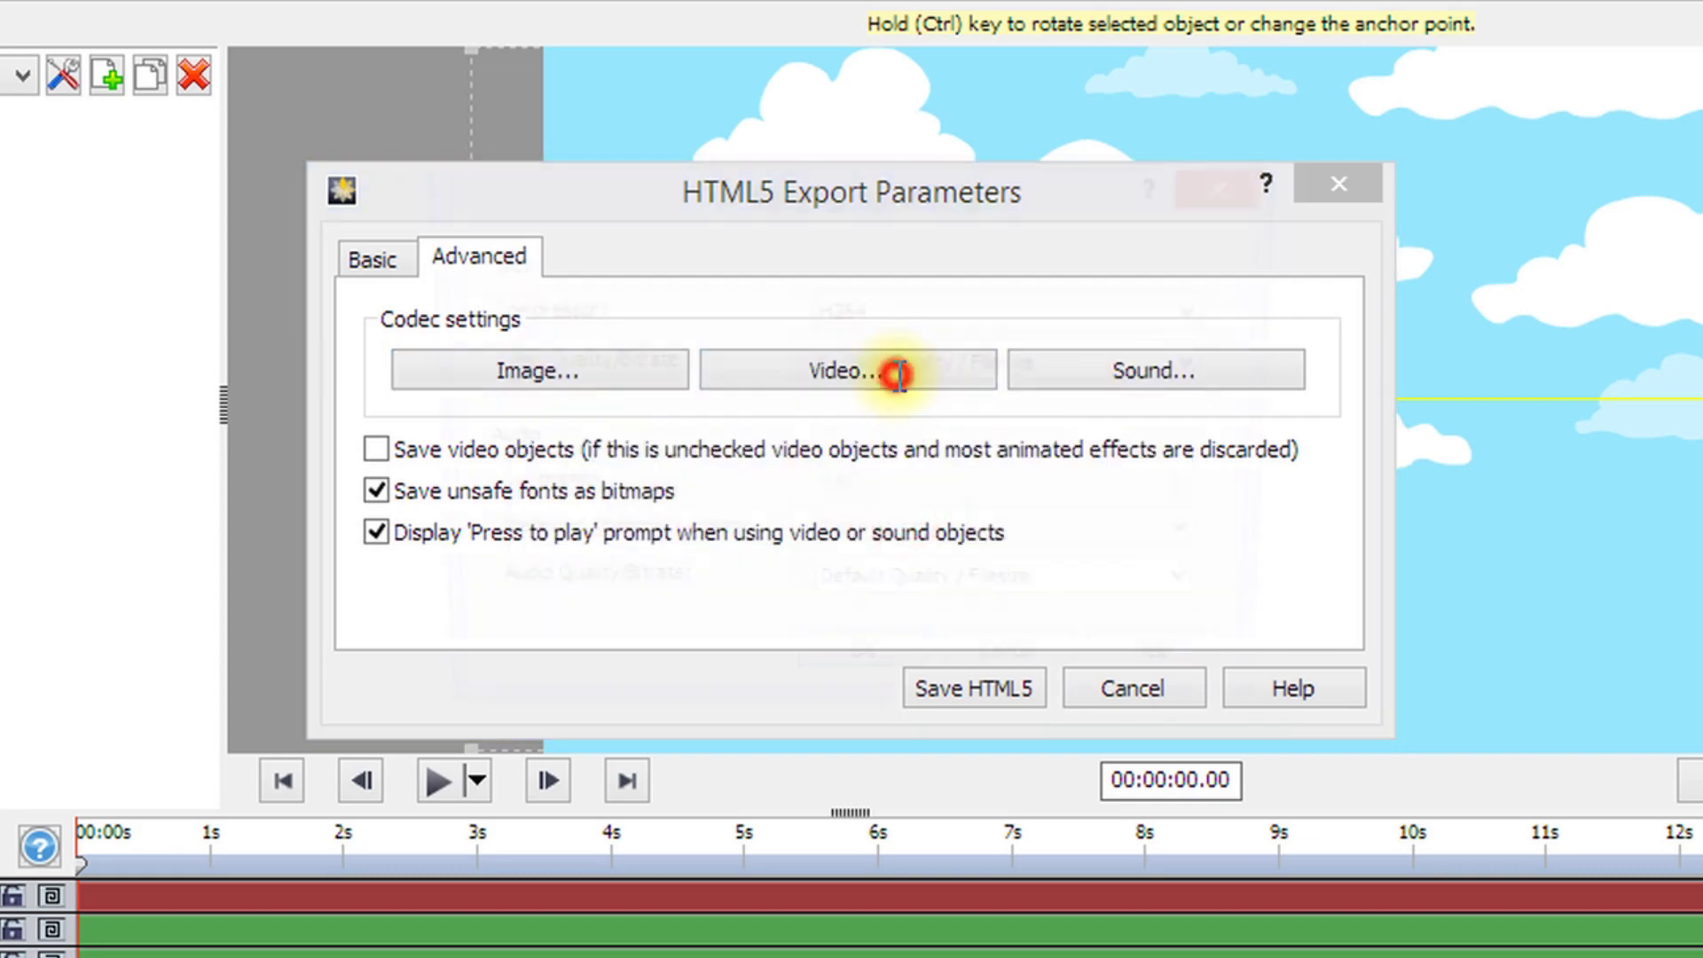
pyautogui.click(1004, 676)
pyautogui.click(1194, 364)
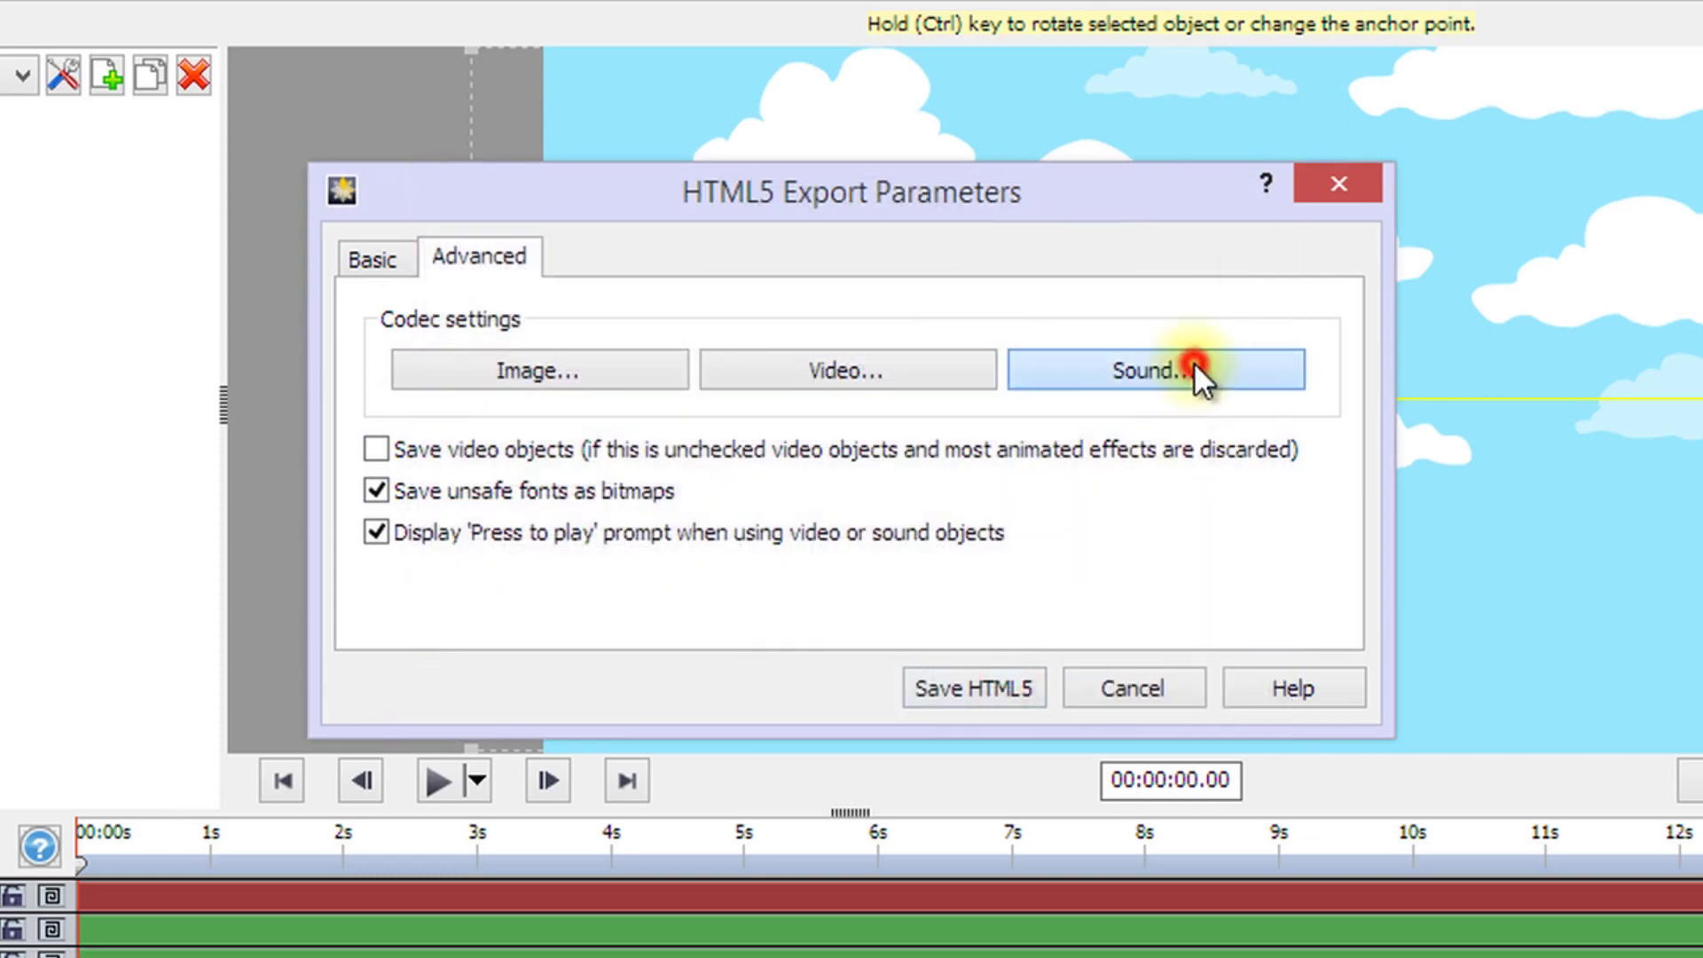
pyautogui.click(1029, 769)
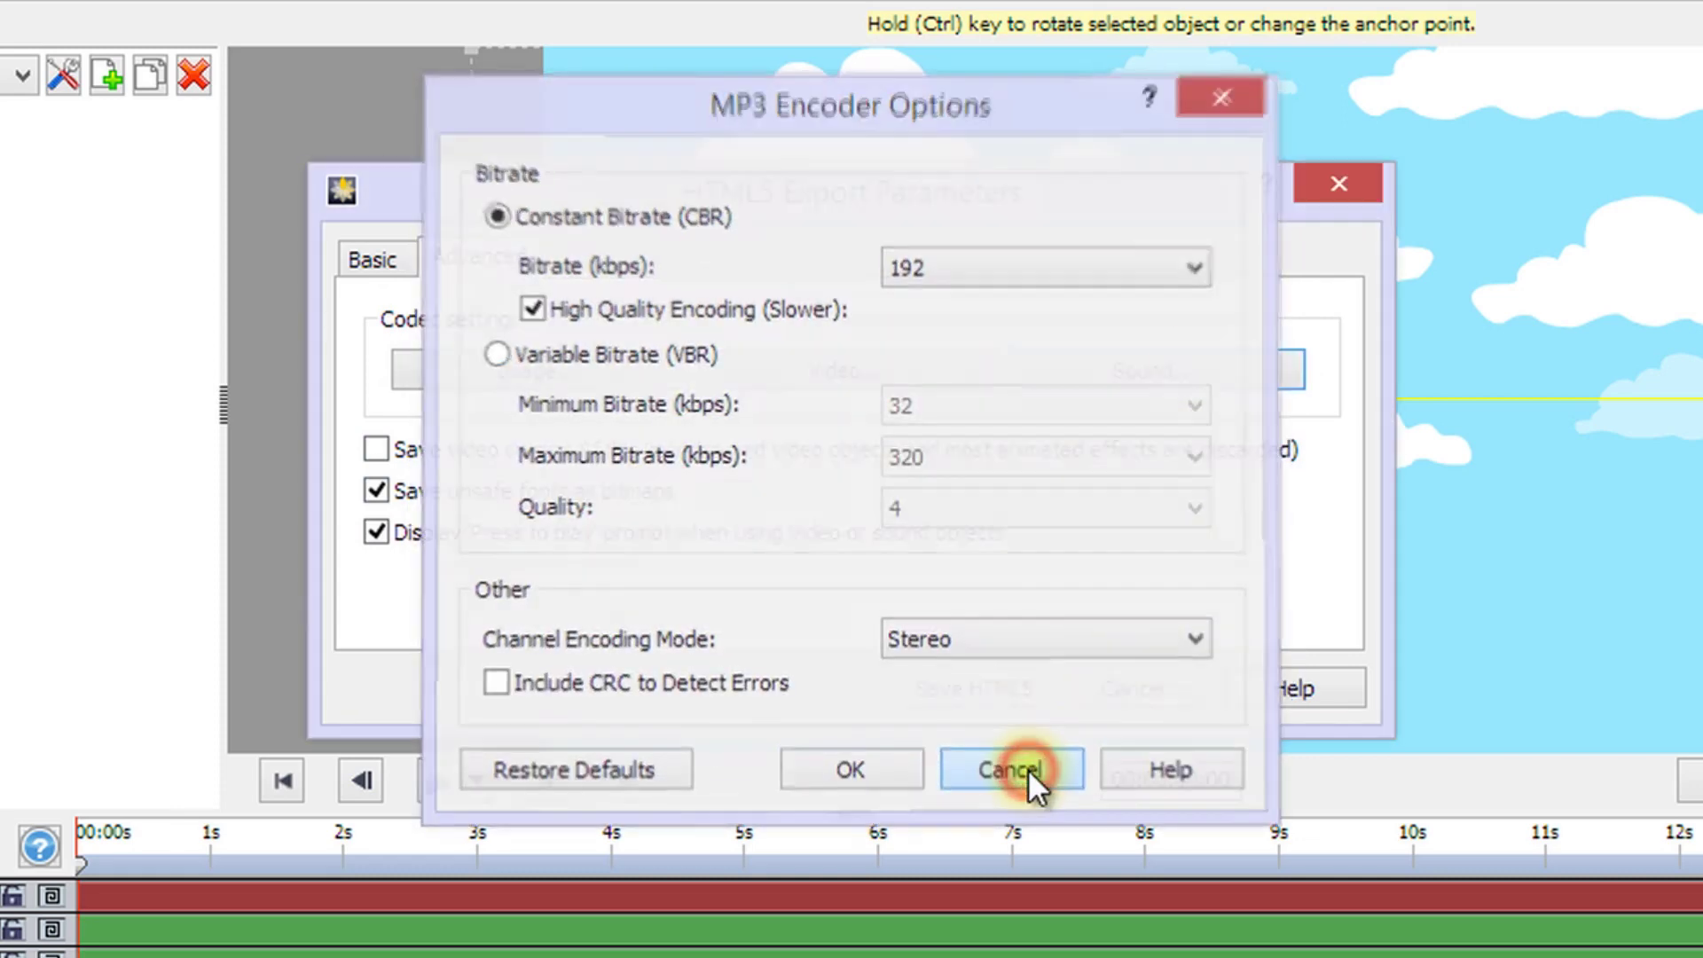
pyautogui.click(586, 446)
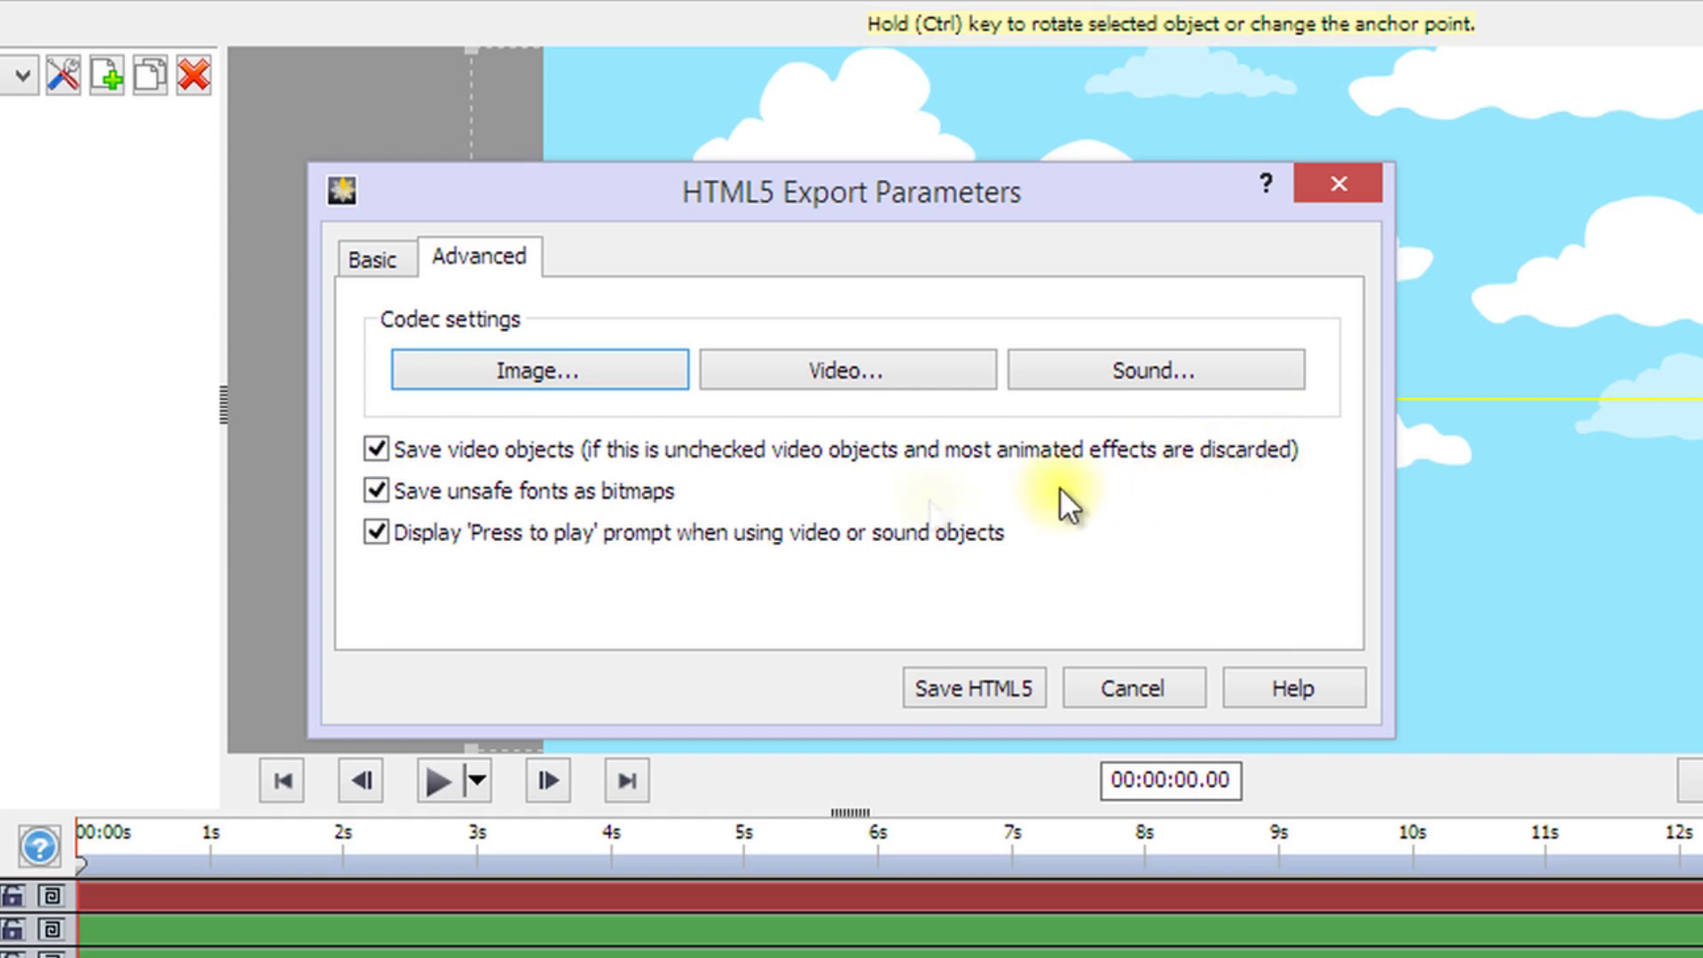
pyautogui.click(565, 495)
pyautogui.click(564, 493)
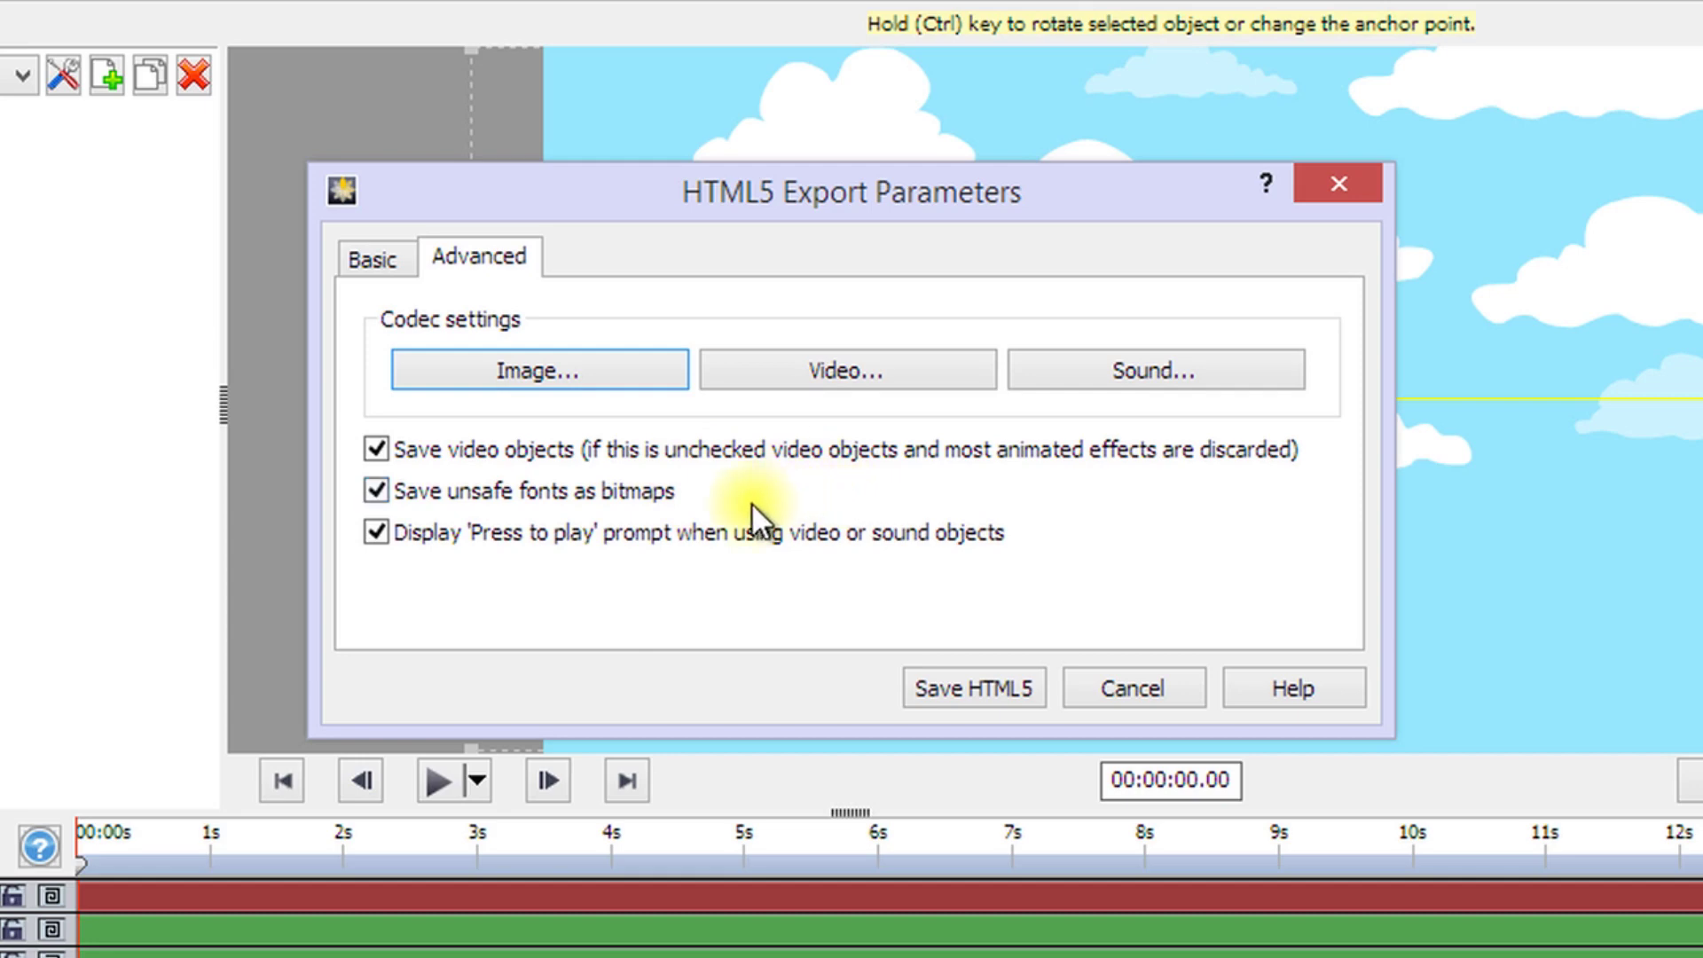
pyautogui.click(621, 528)
pyautogui.click(621, 528)
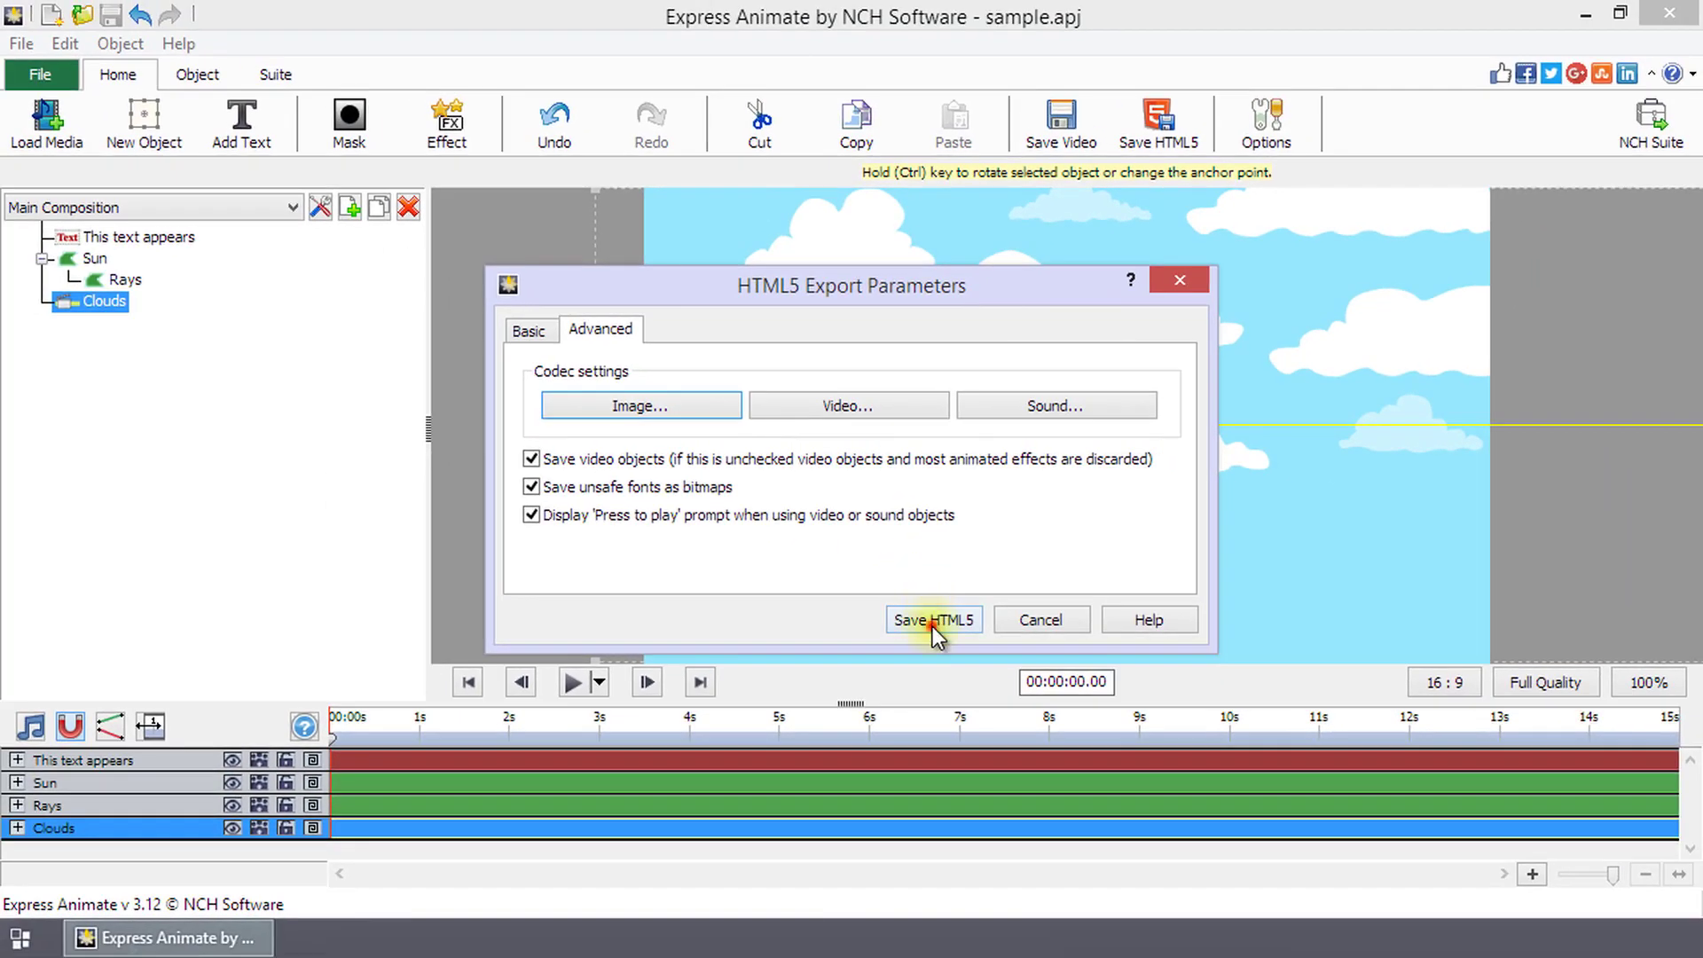
# Step: Export to HTML5 under C:\NCH, close the report, and reopen the Advanced export options
pyautogui.click(933, 620)
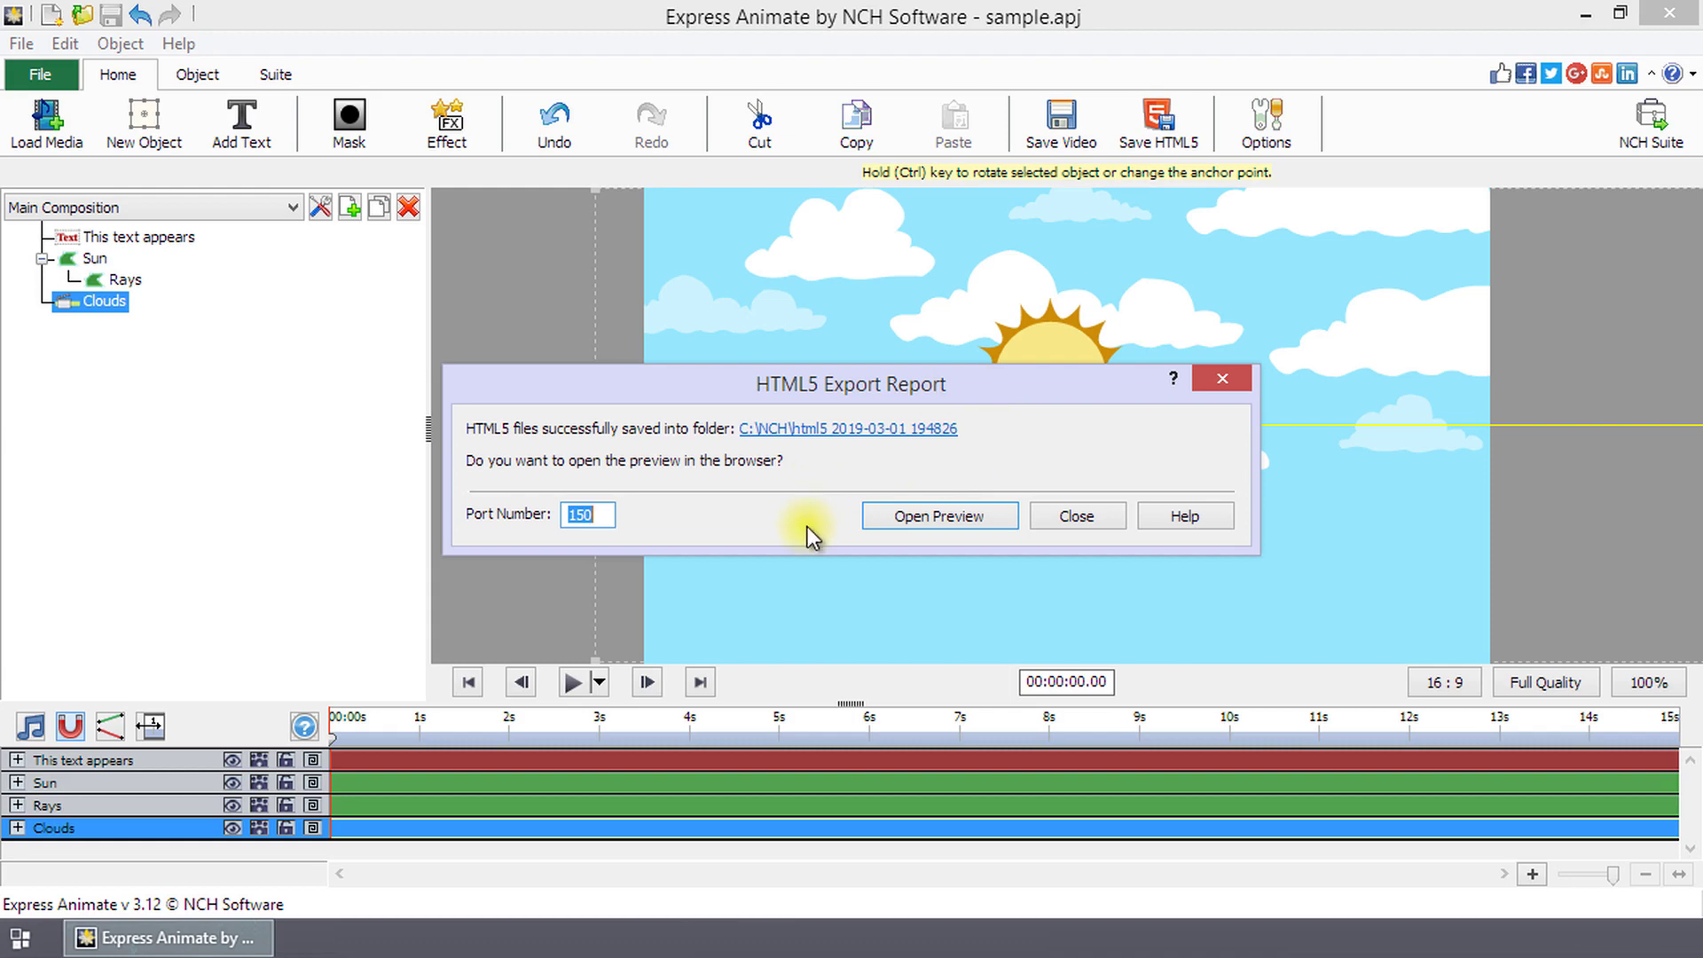
pyautogui.click(1089, 520)
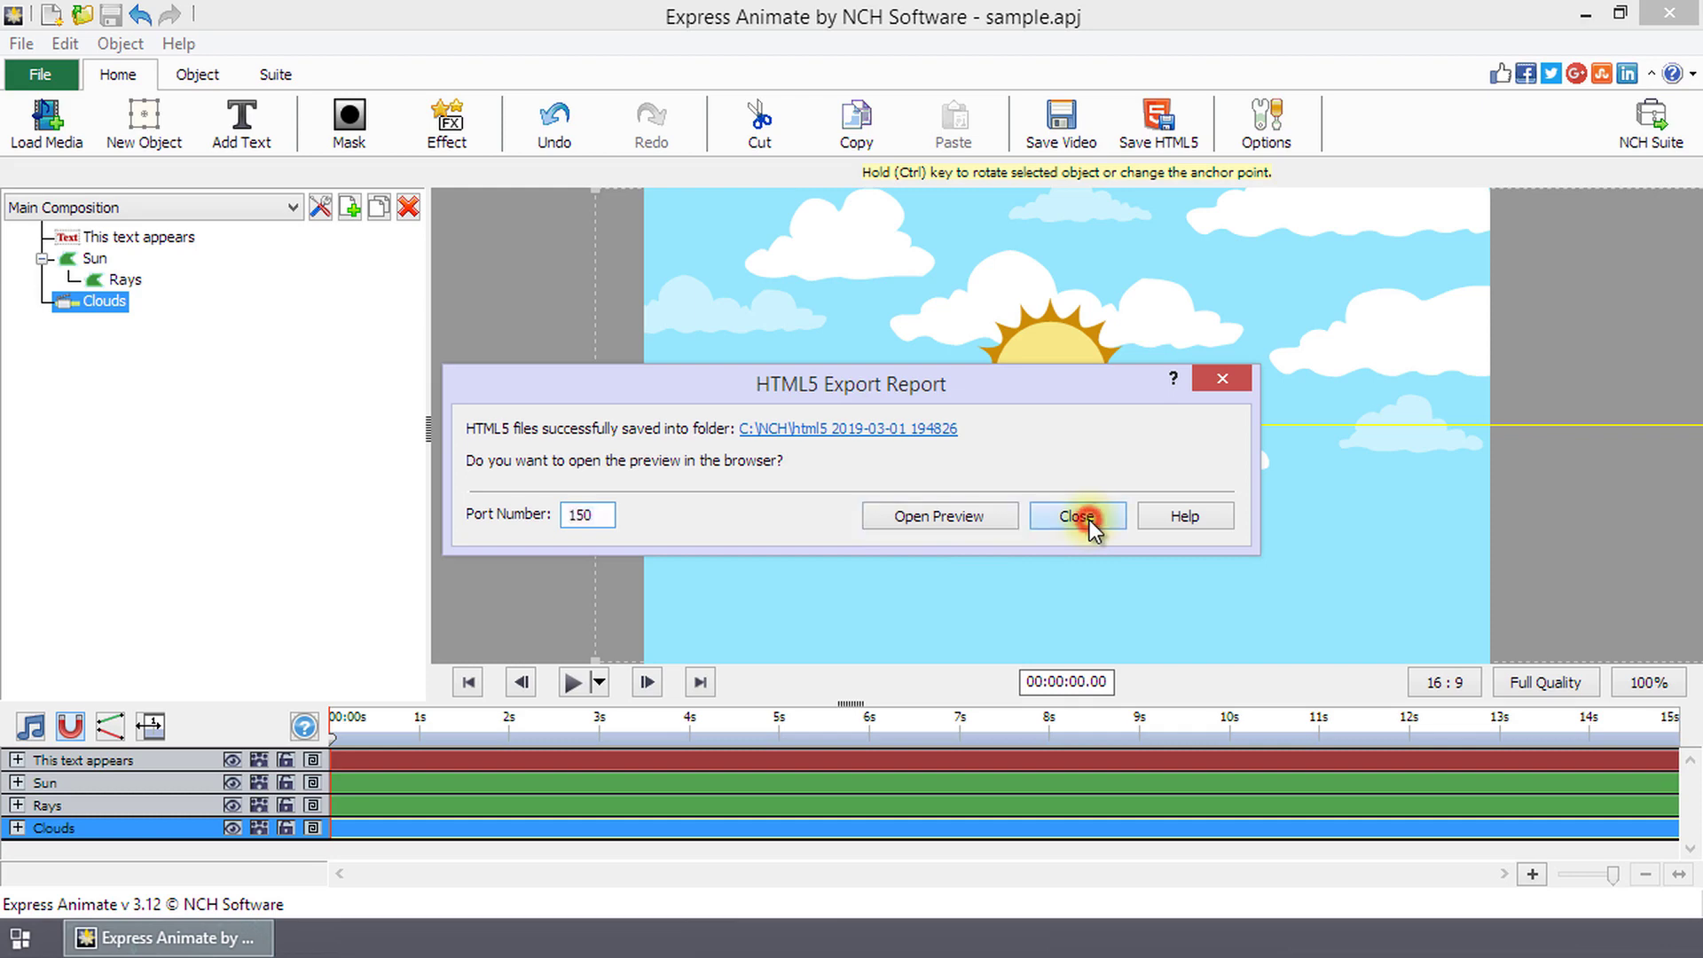
pyautogui.click(1161, 124)
pyautogui.click(617, 330)
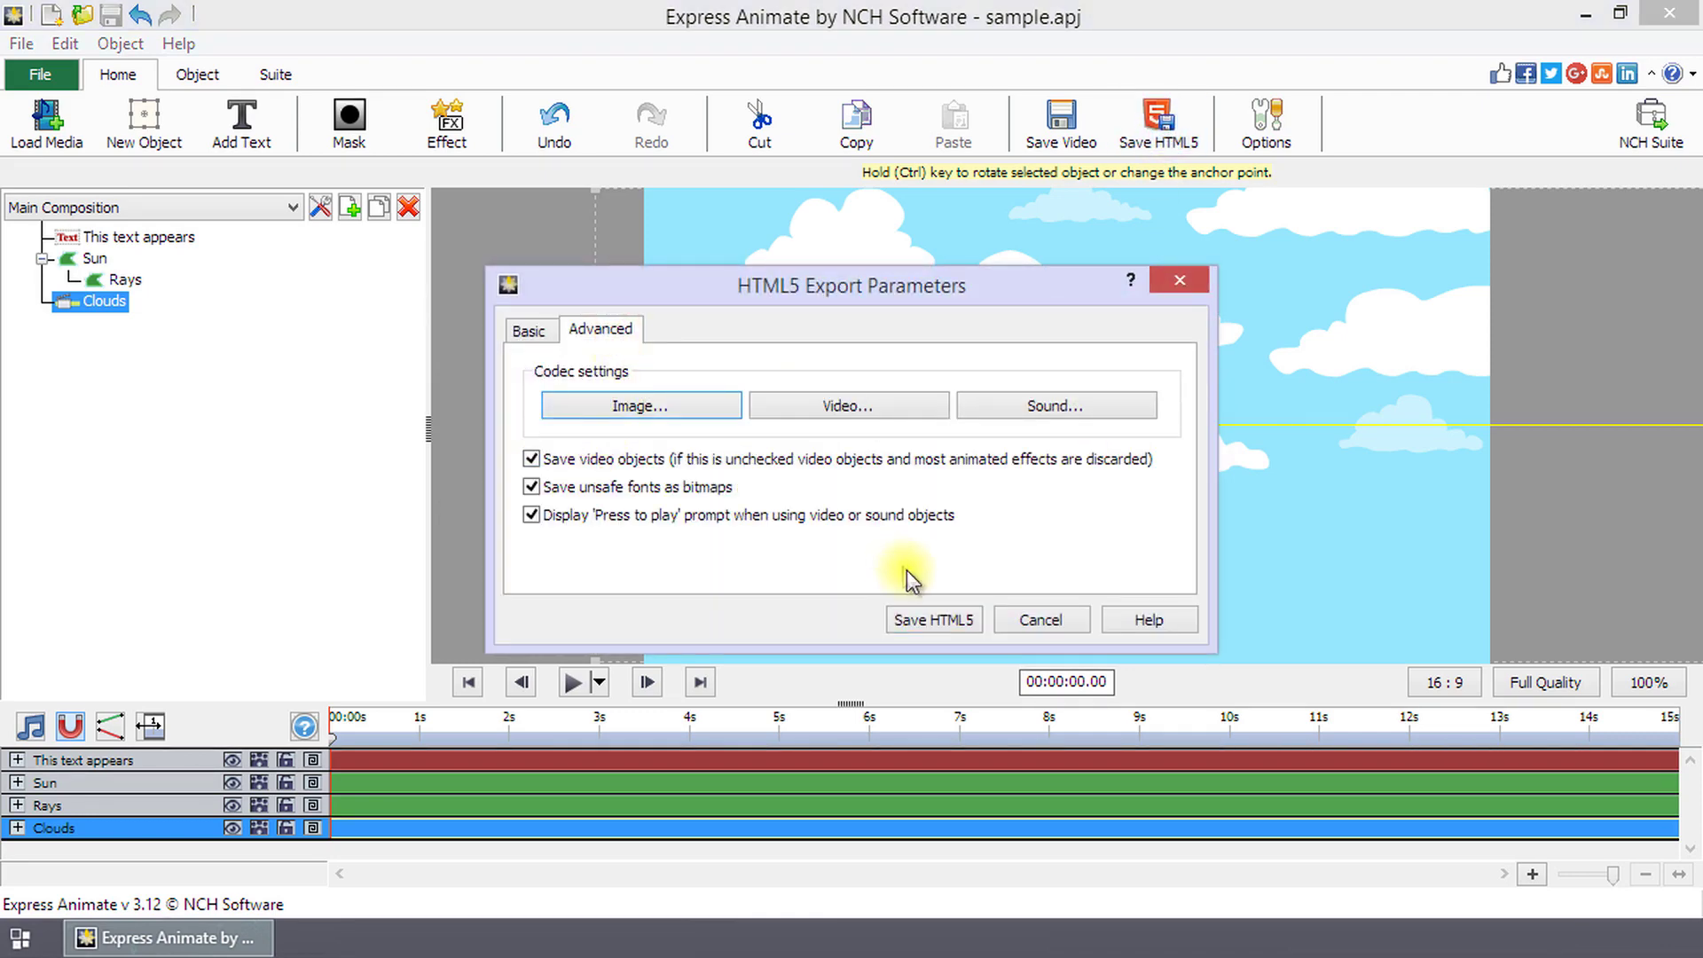
pyautogui.click(932, 623)
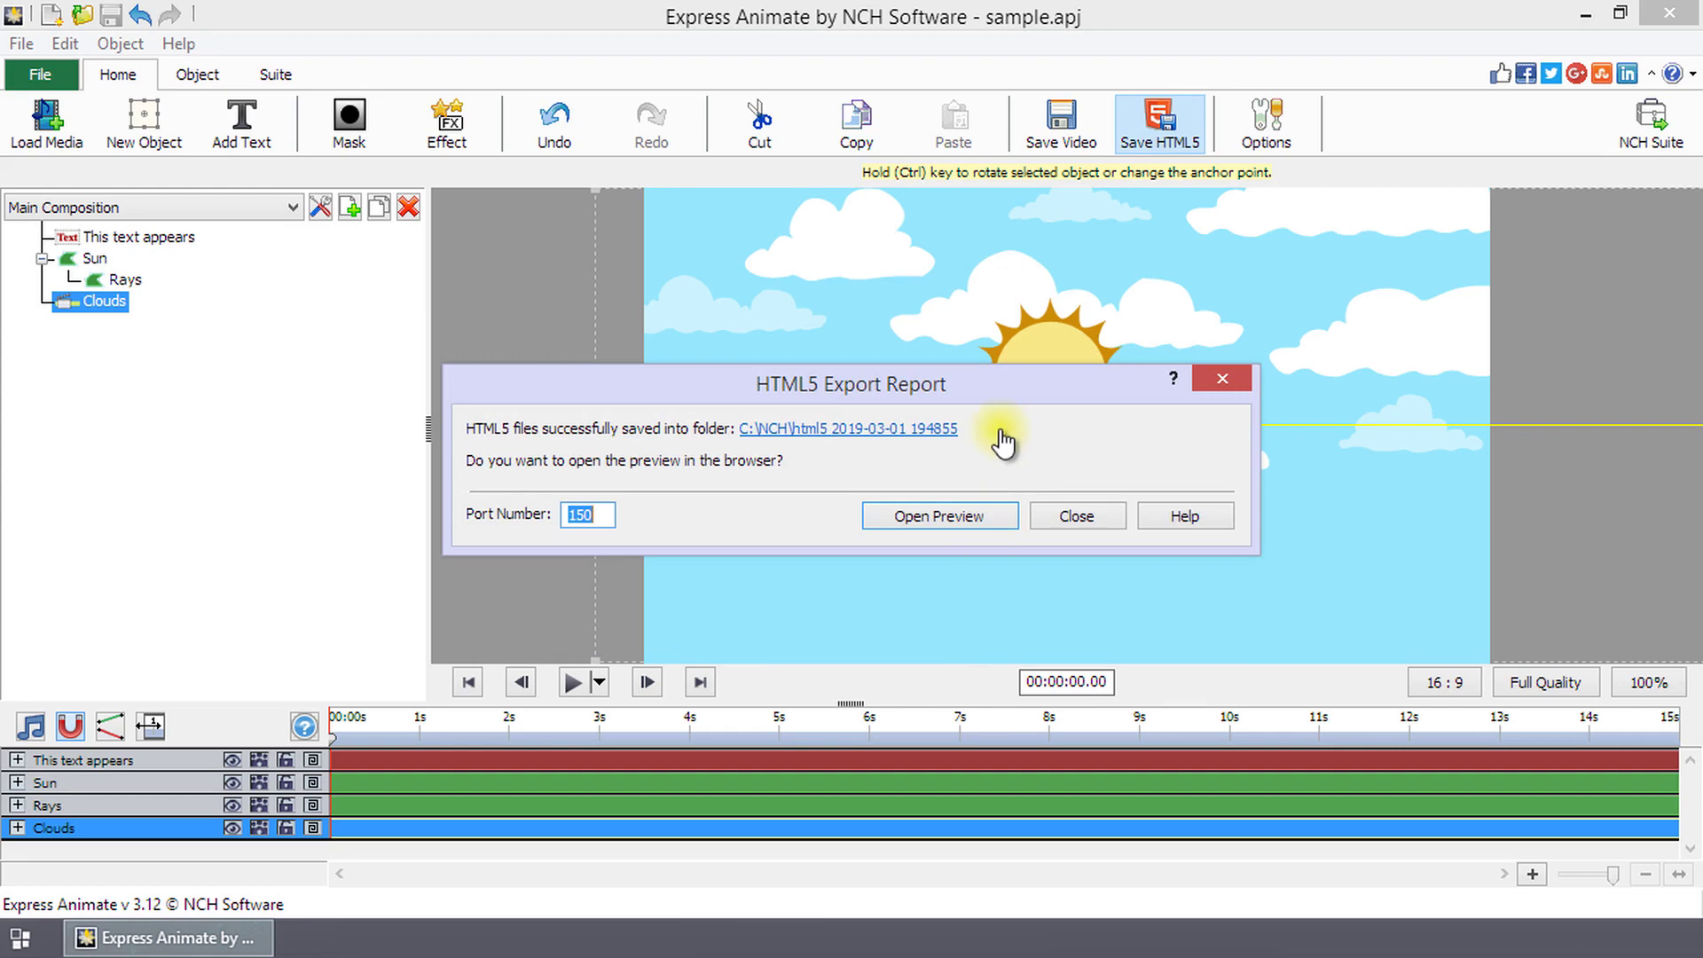
pyautogui.click(923, 430)
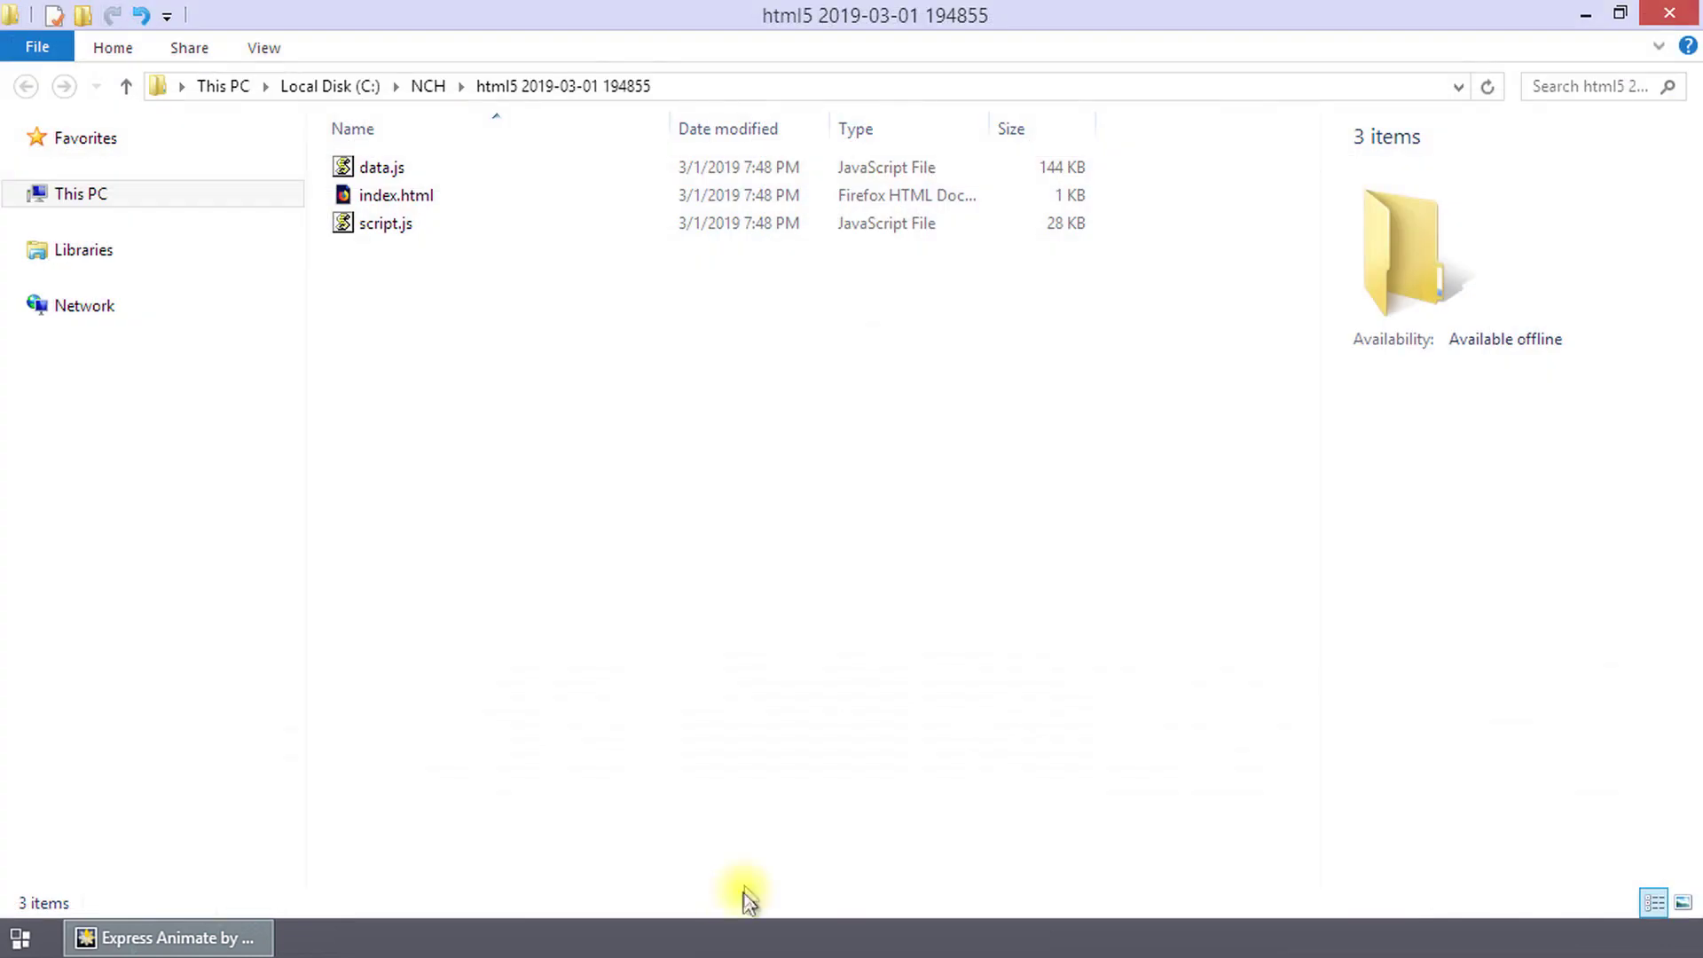